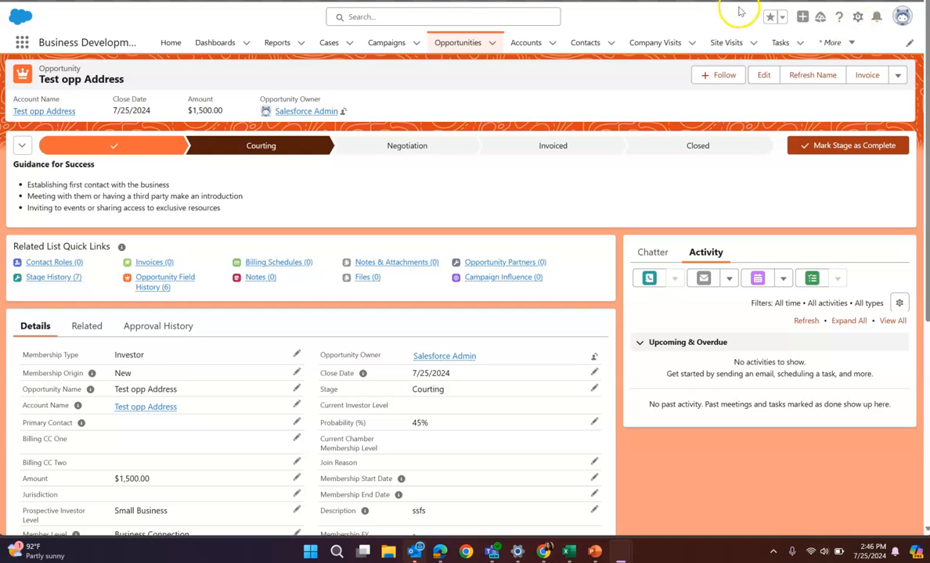
Switch to Setup and find the Flows page by searching for "flow"
left_click(204, 1)
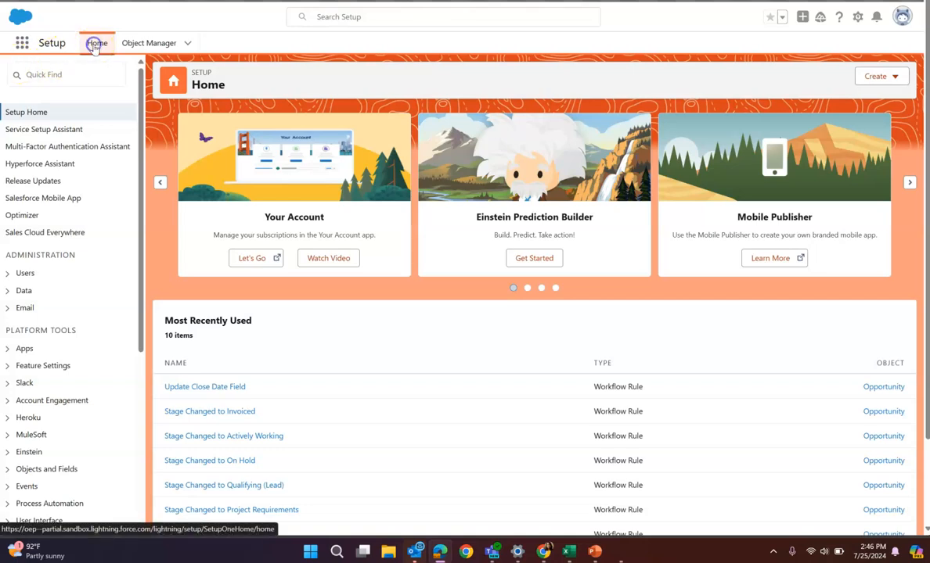
left_click(83, 74)
type("flow")
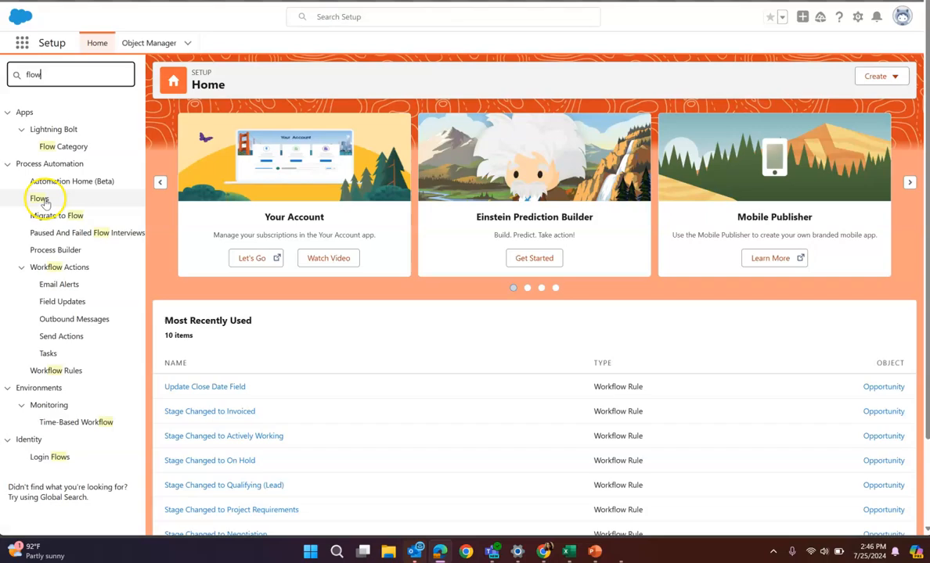
left_click(39, 198)
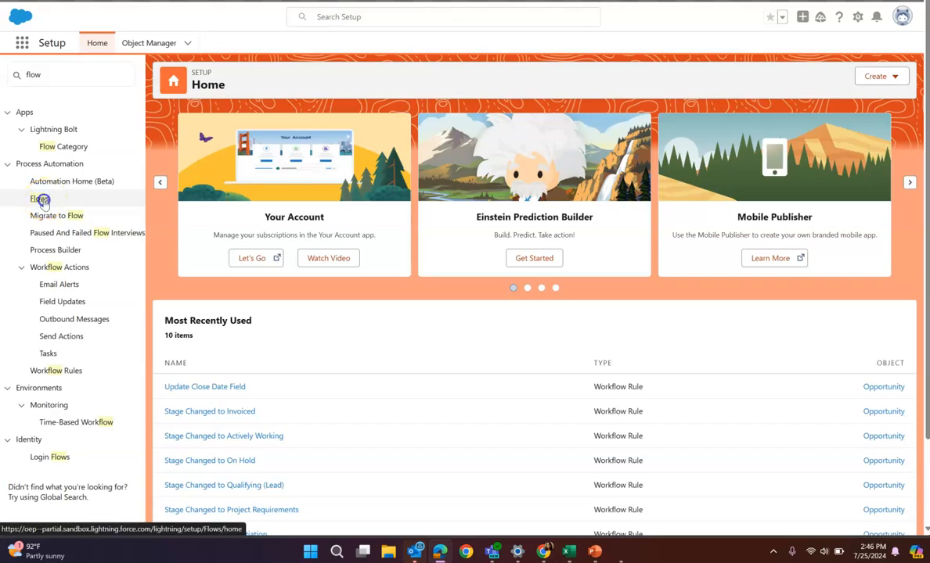
Create a new flow from scratch of the Record-Triggered Flow type
left_click(880, 75)
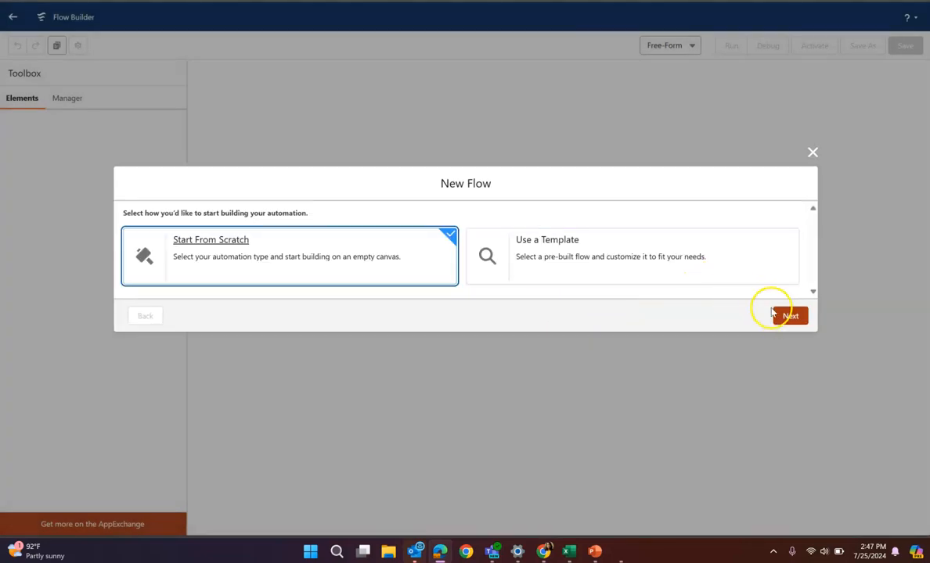
left_click(772, 313)
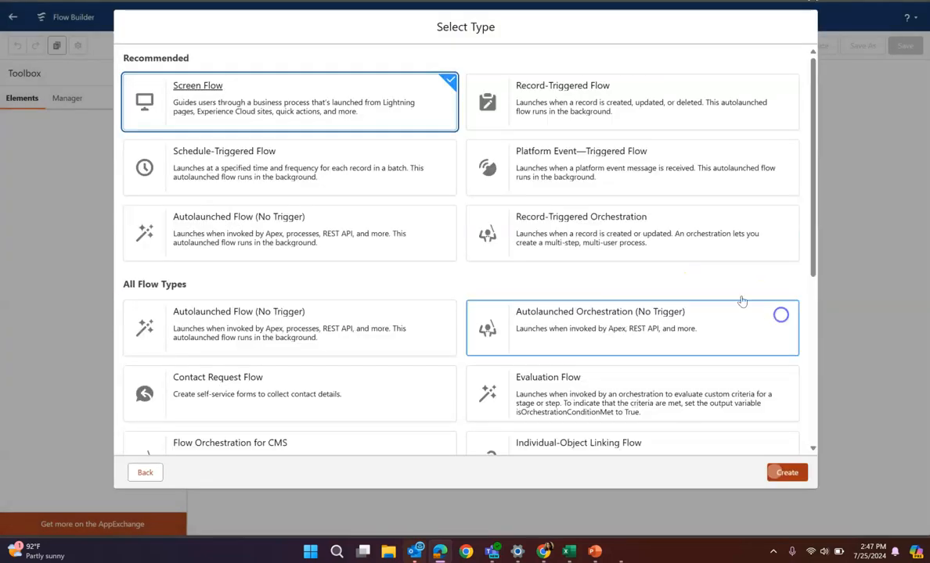
left_click(540, 105)
left_click(786, 465)
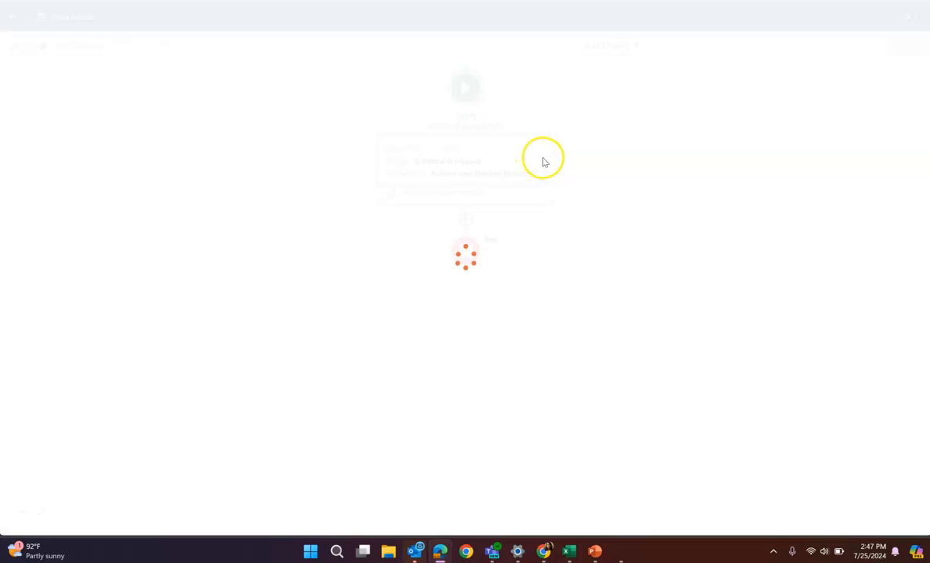
Set the flow's object to Opportunity and trigger it when a record is updated
left_click(454, 167)
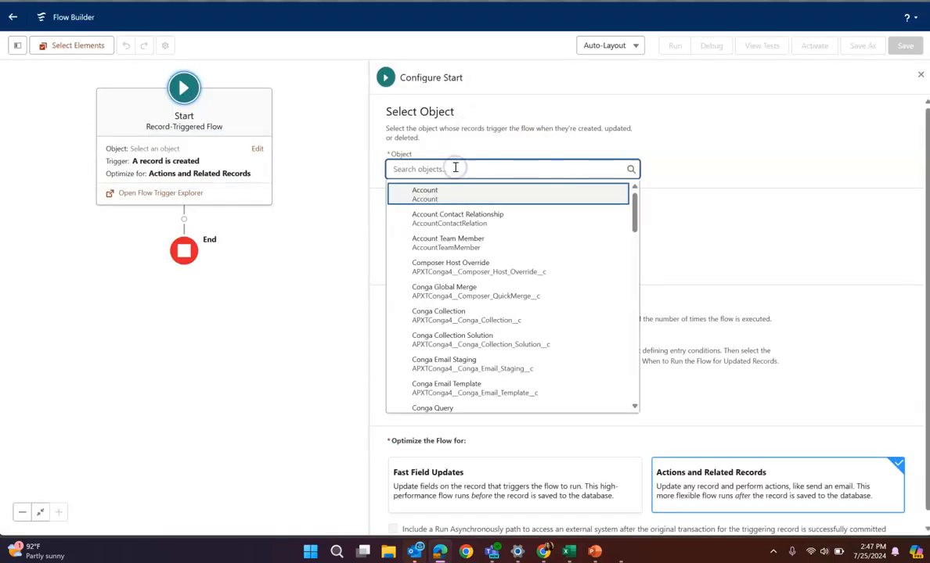
type("oppor")
left_click(439, 235)
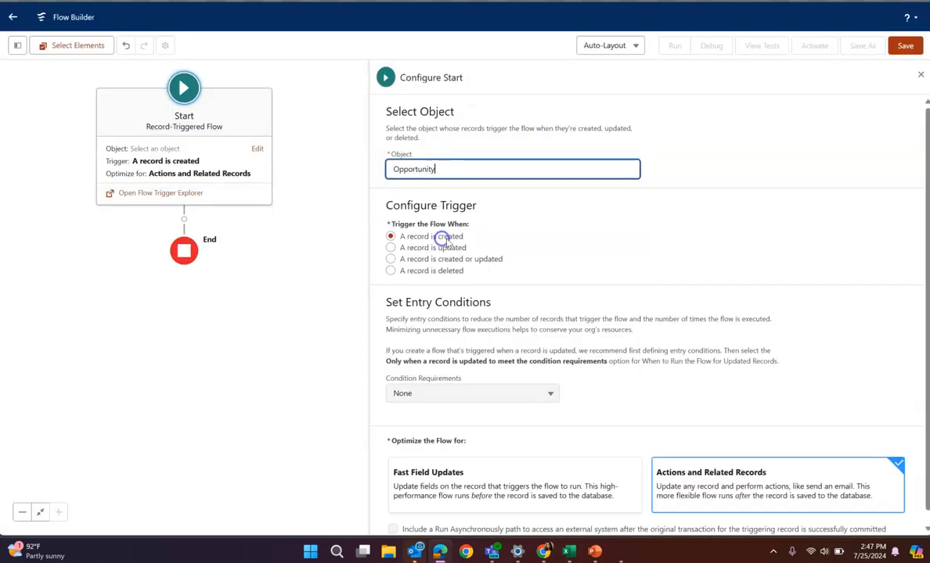
left_click(389, 247)
Set the entry conditions to All Conditions Are Met (AND), with StageName Equals Closed Won, and close the start configuration
scroll(596, 295, "down", 1)
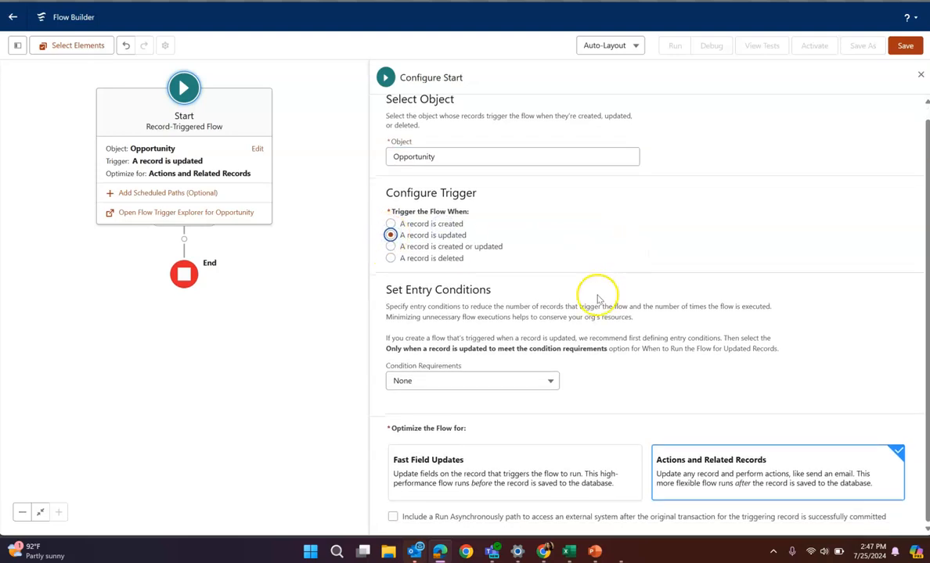
left_click(458, 383)
left_click(455, 299)
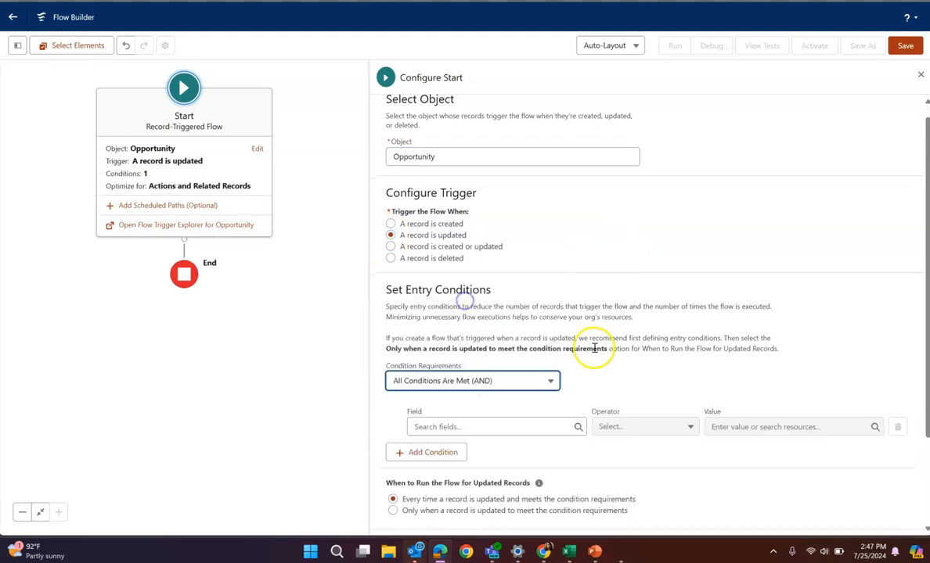
scroll(595, 328, "down", 2)
left_click(512, 313)
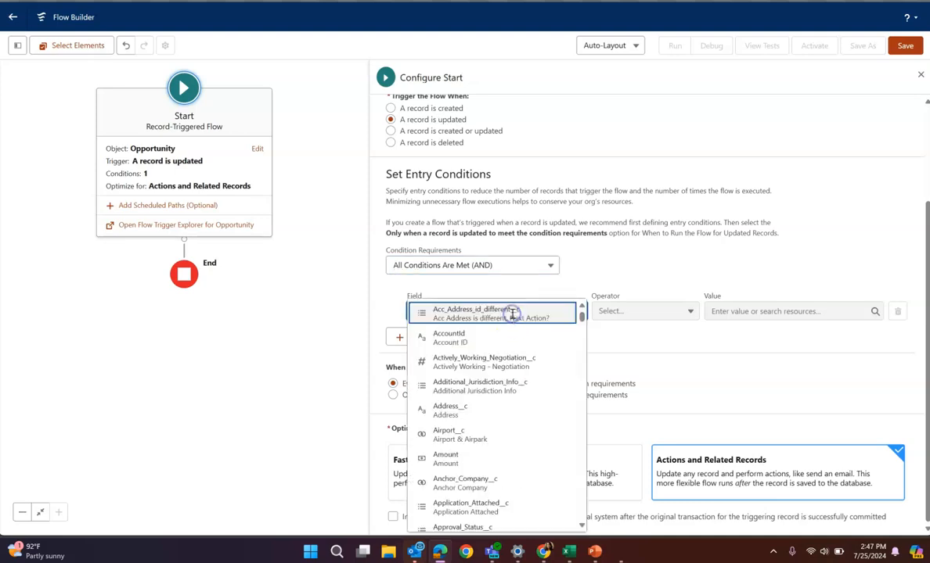
type("stage")
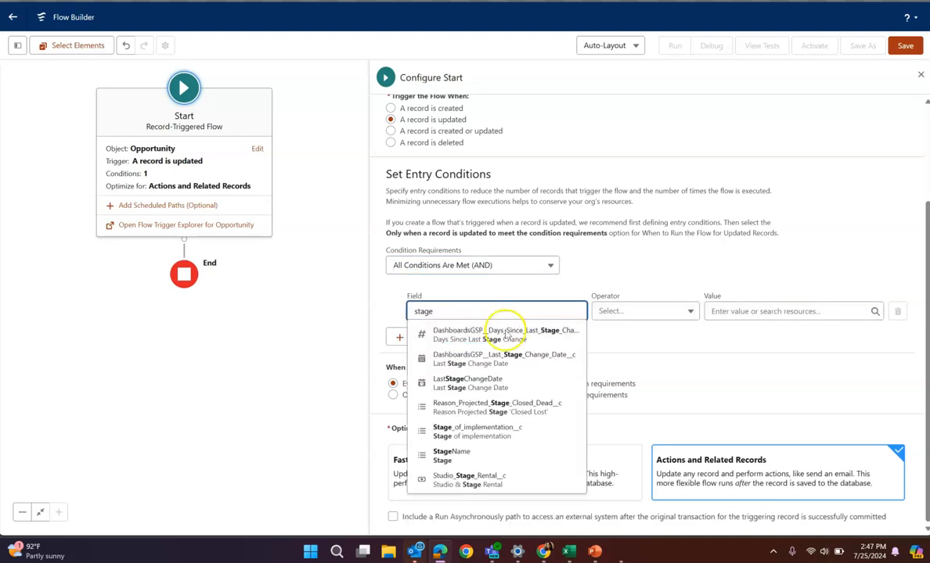
left_click(464, 455)
left_click(799, 305)
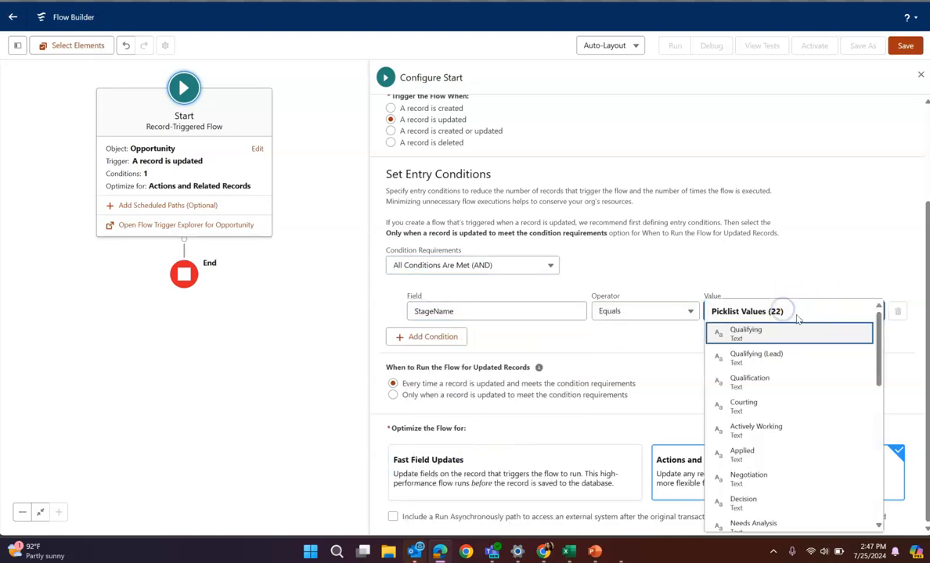
scroll(751, 372, "down", 5)
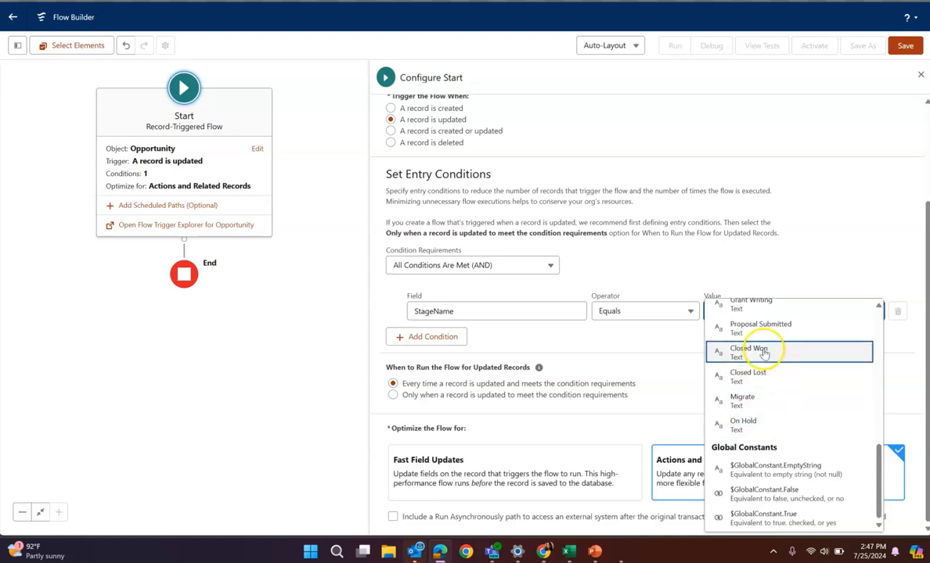
left_click(743, 353)
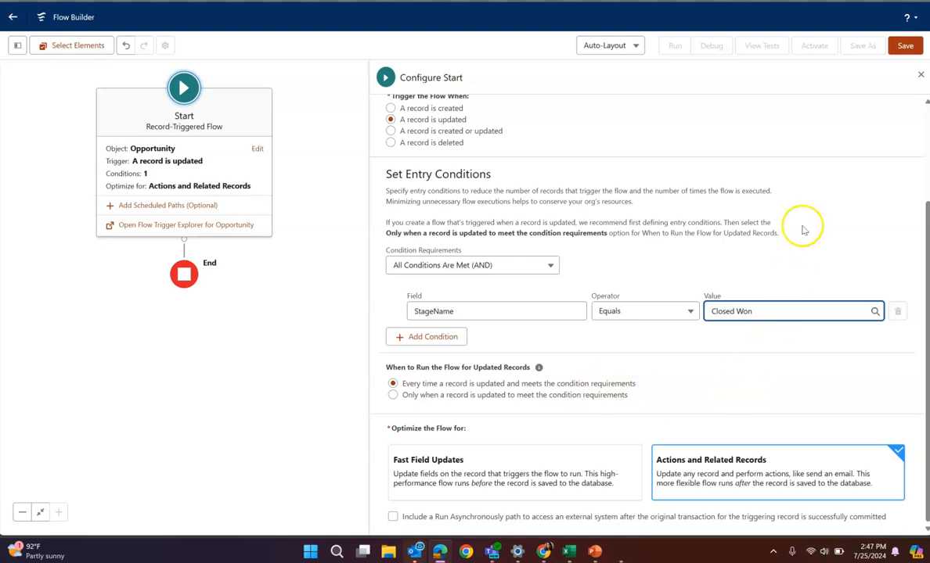
left_click(337, 240)
Add a Create Records element on the Run Immediately path and label it "Create Task"
left_click(184, 137)
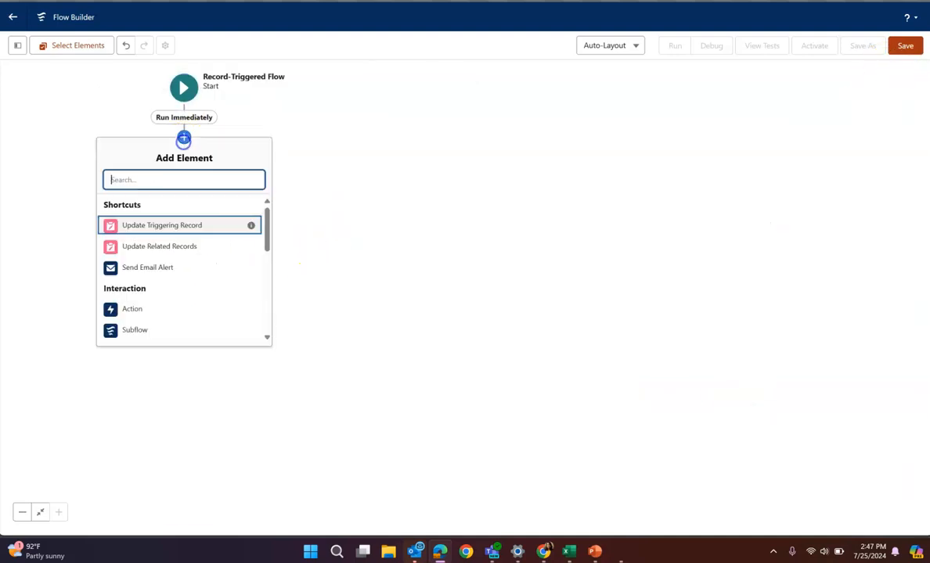
type("create")
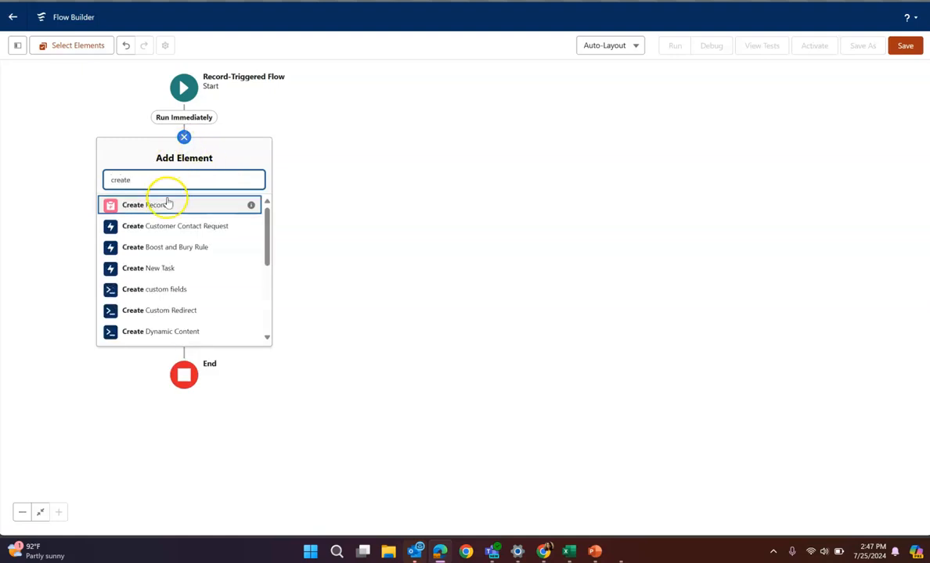
left_click(167, 204)
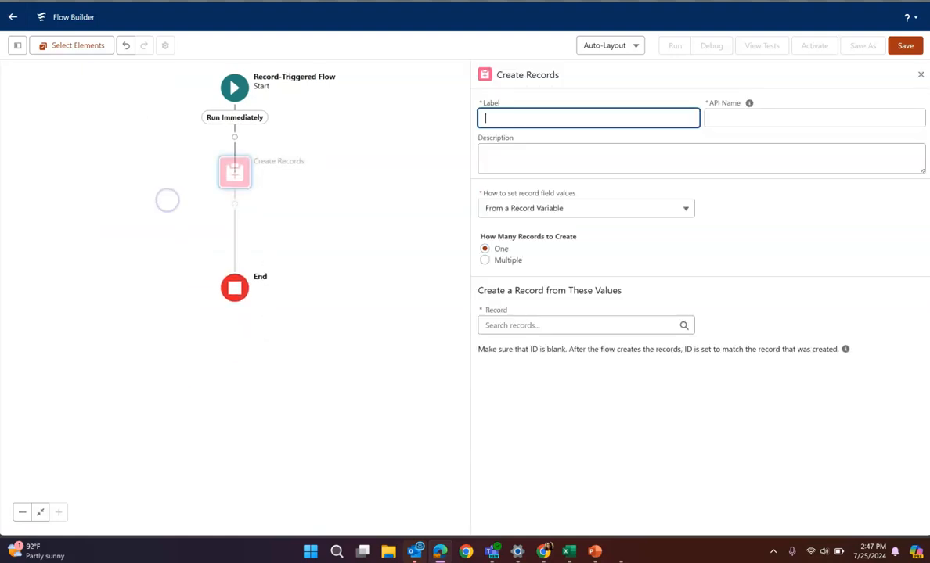
left_click(529, 120)
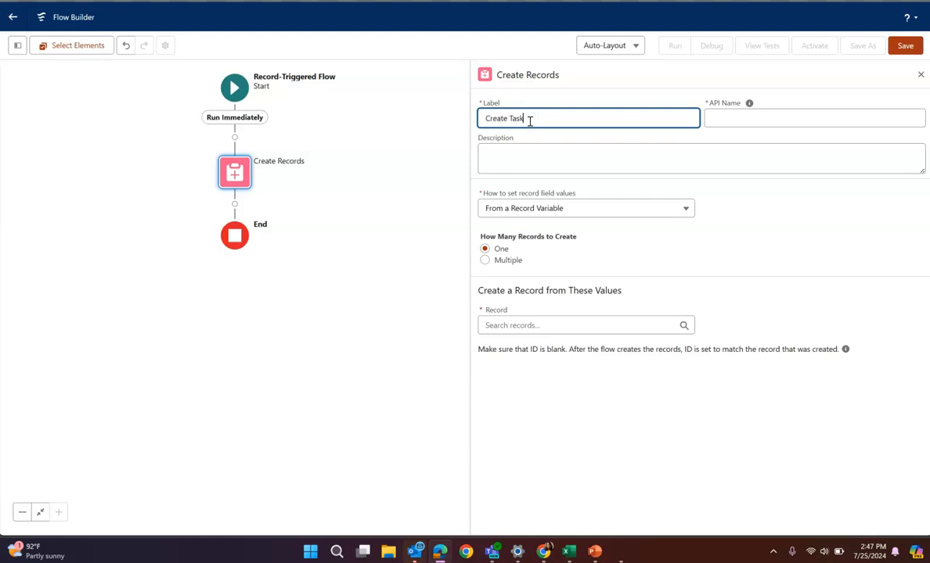
left_click(818, 121)
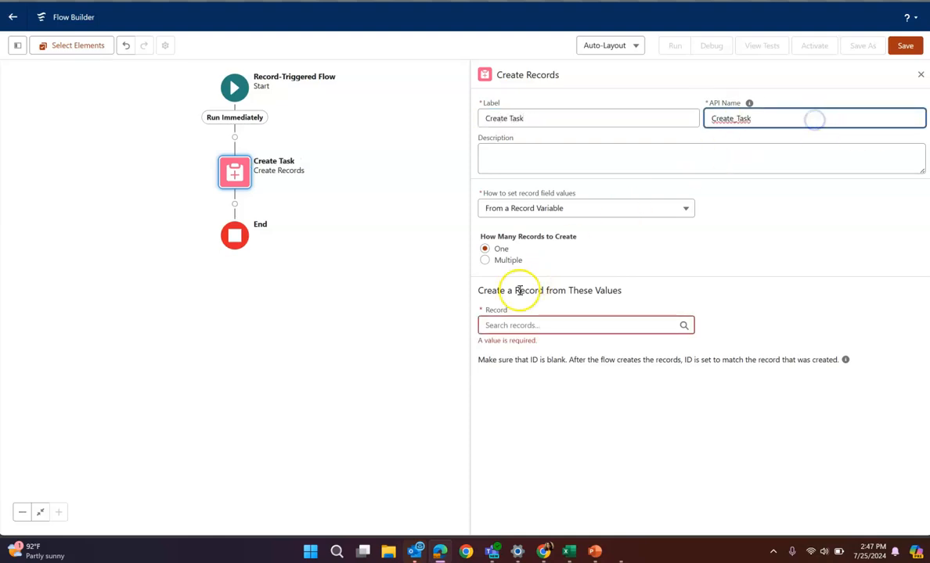
Have the element set record field values manually and create a record of the Task object
left_click(528, 209)
left_click(529, 234)
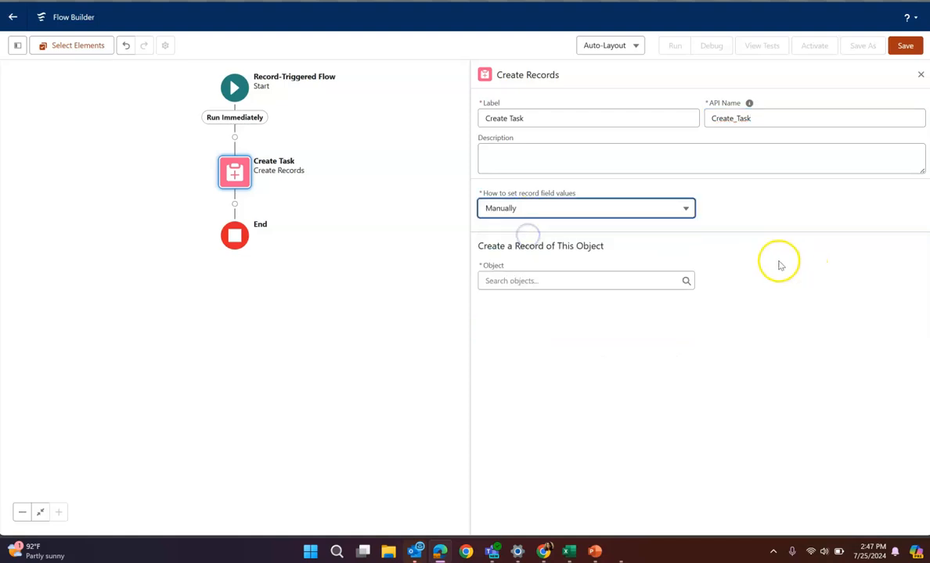
left_click(583, 283)
type("T")
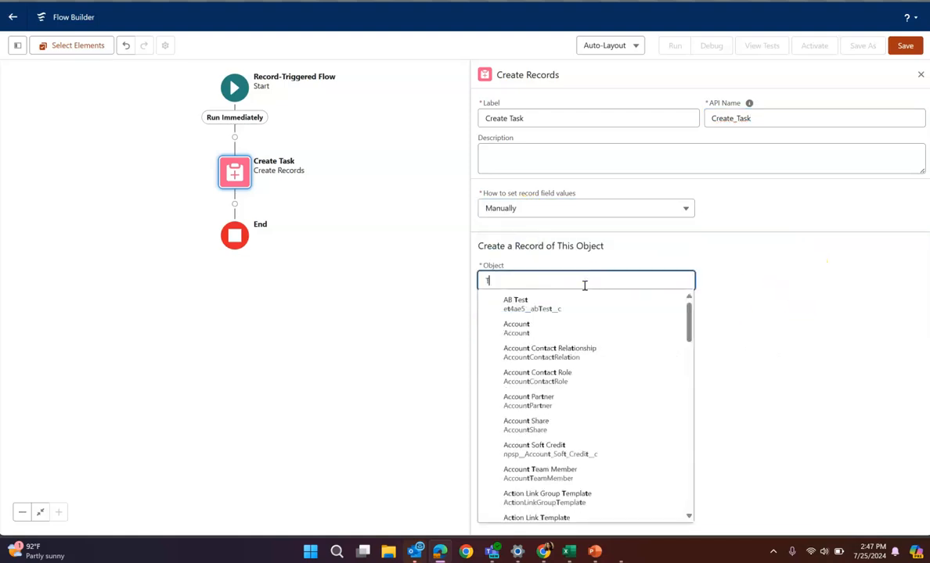
type("ask")
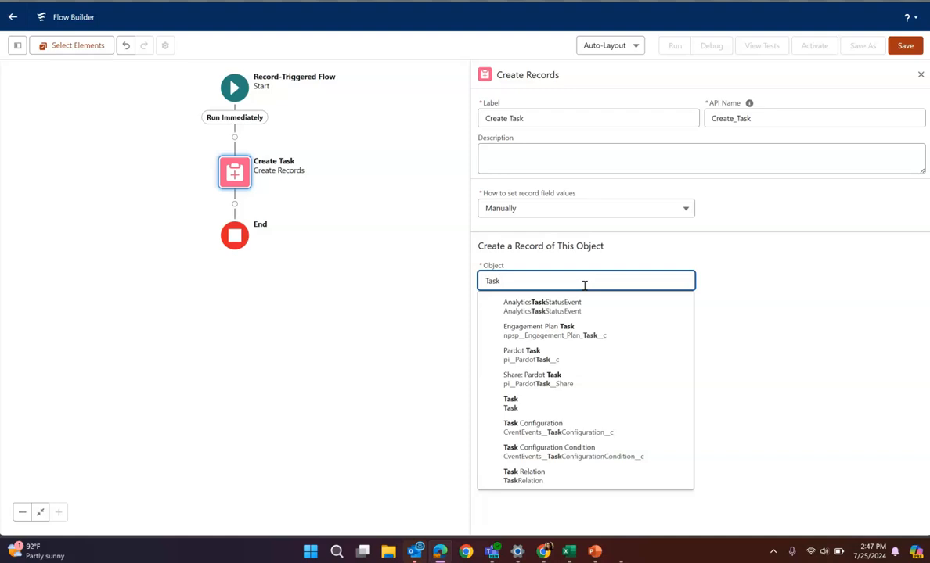
left_click(534, 403)
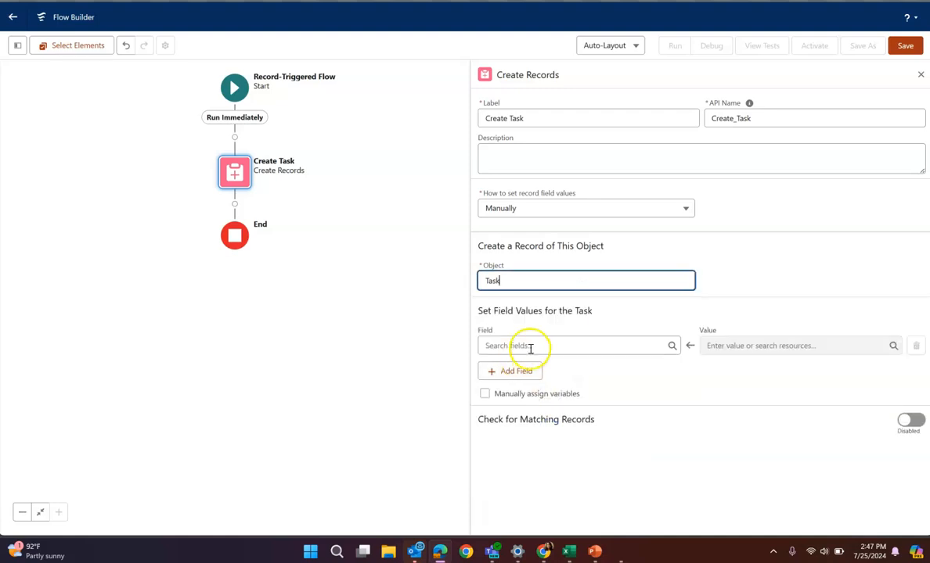
Choose Subject as the first field to set for the task
left_click(531, 347)
type("Subje")
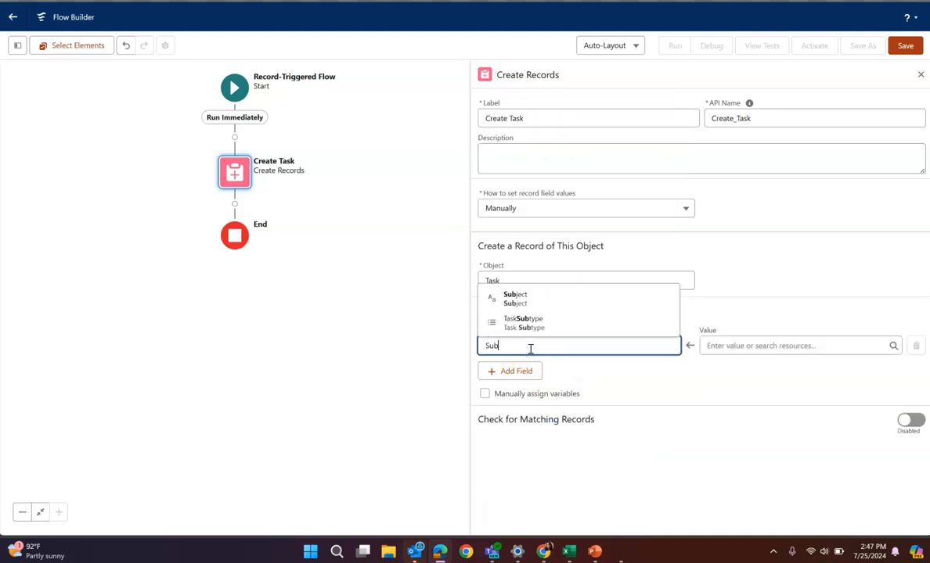
left_click(534, 322)
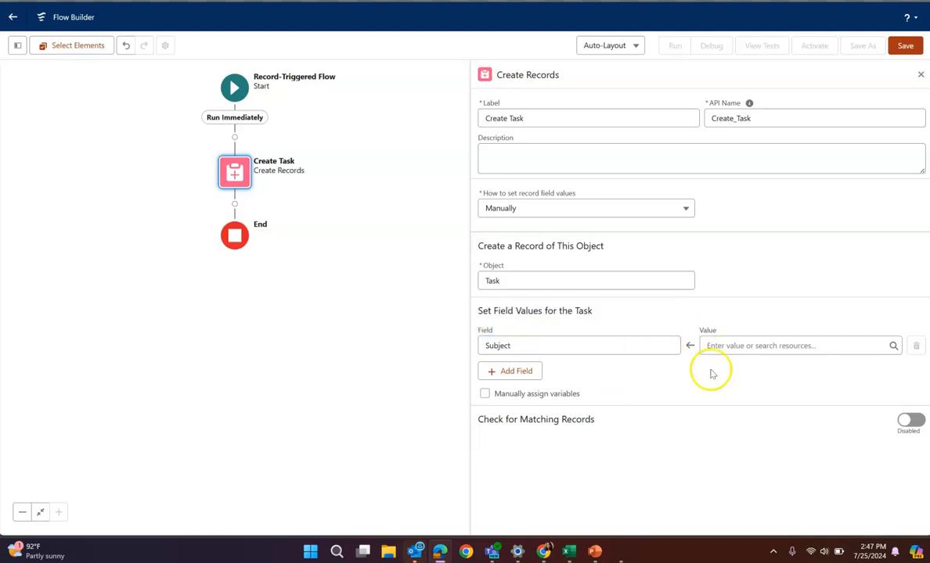
Start a new Text Template resource for the Subject value with the API name TaskSubject
left_click(724, 349)
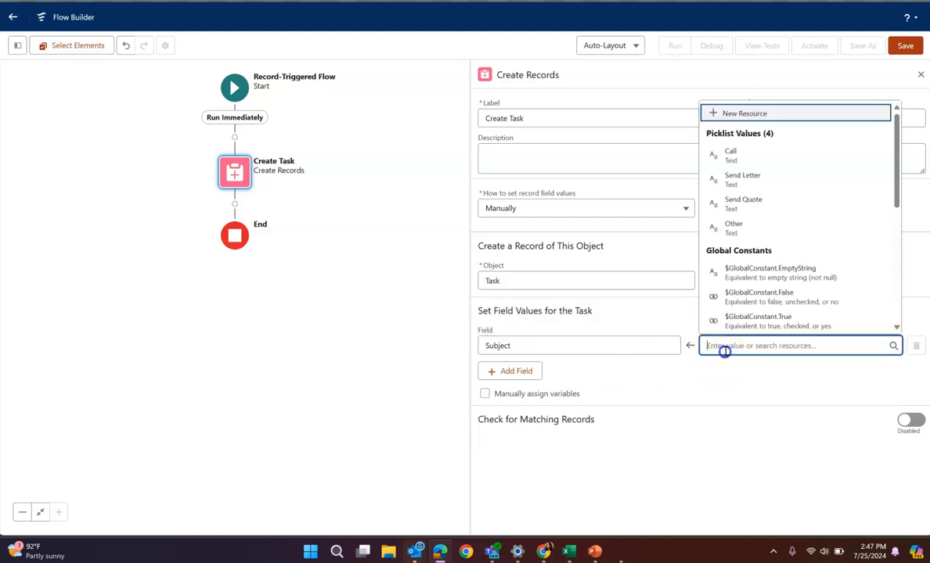
left_click(743, 115)
left_click(269, 212)
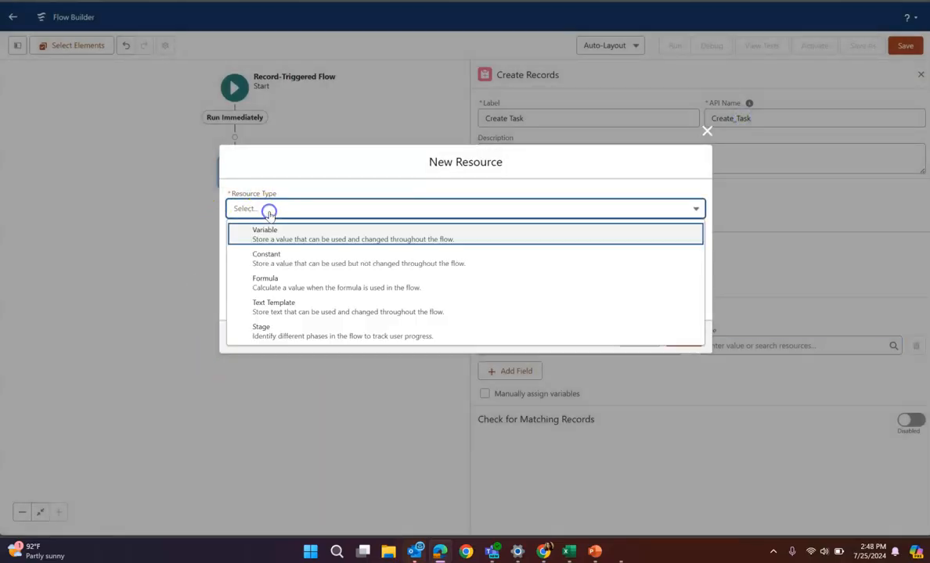
left_click(283, 306)
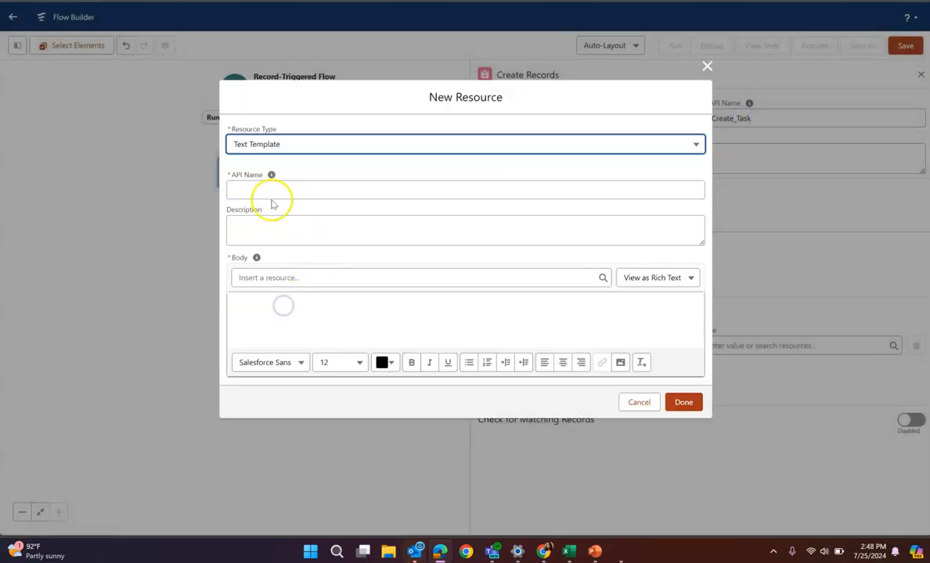
left_click(279, 186)
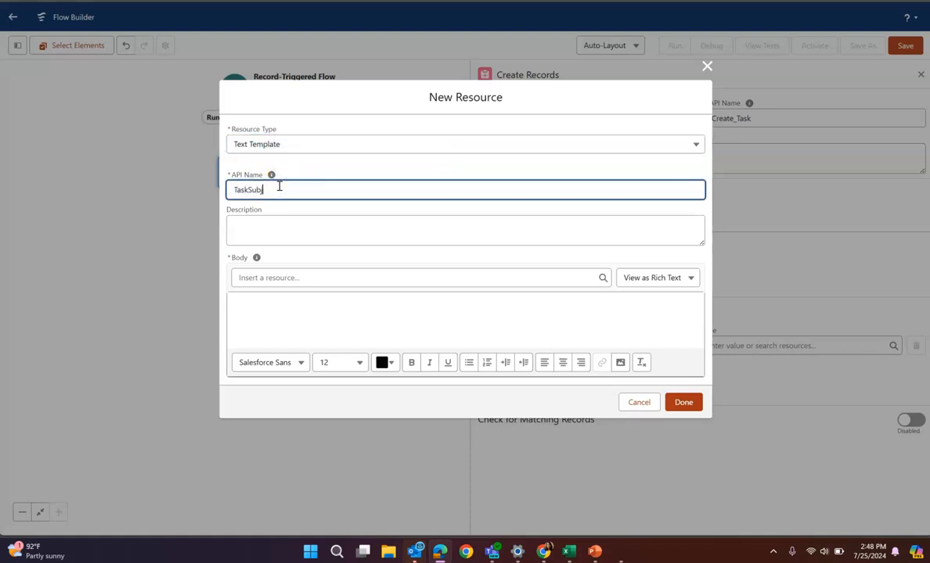
Compose the template body as "{!$Record.Name} is Closed Won", inserting the opportunity's Name field as a resource, and finish the resource
left_click(324, 275)
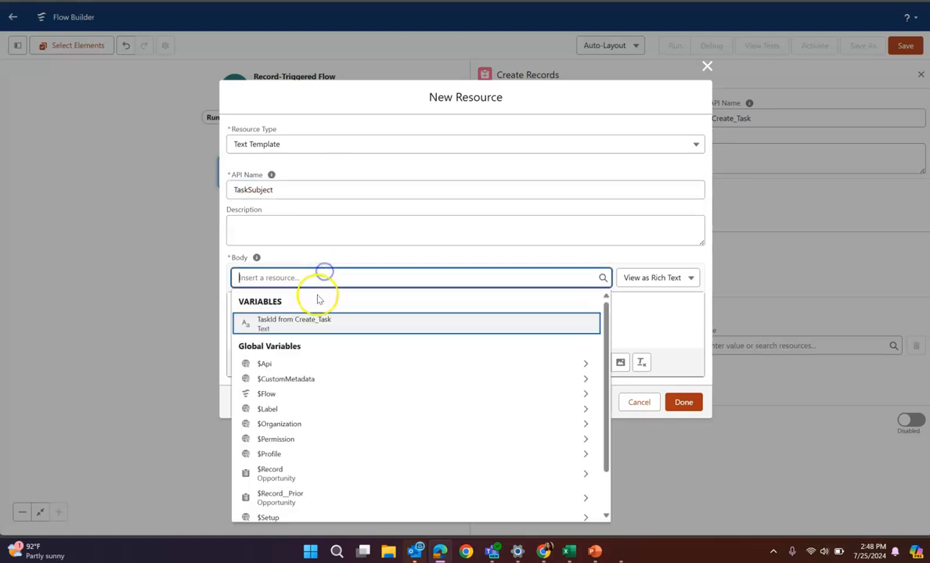
left_click(632, 313)
left_click(356, 277)
scroll(394, 378, "down", 3)
left_click(298, 426)
type("oppo")
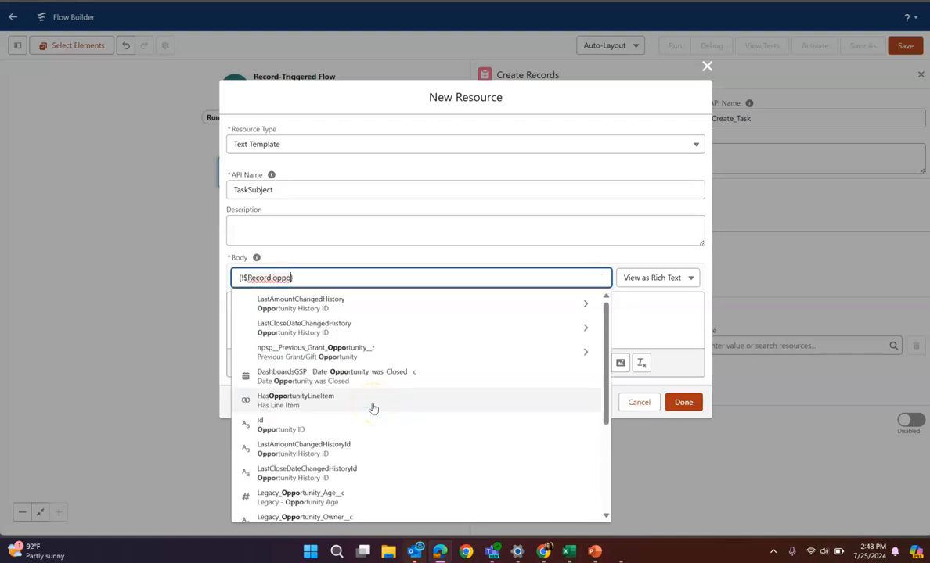
key("BackSpace")
key("BackSpace")
key("BackSpace")
key("BackSpace")
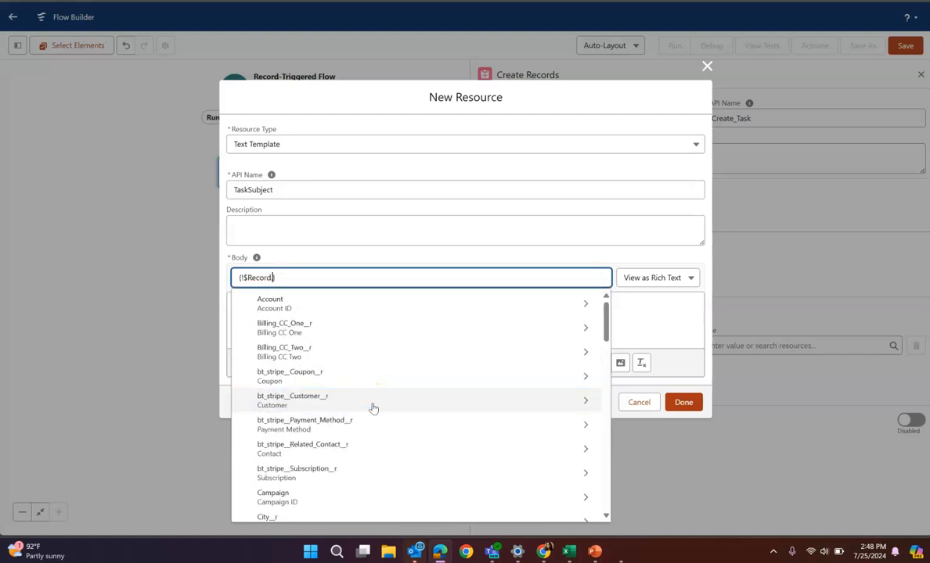
type("name")
left_click(307, 352)
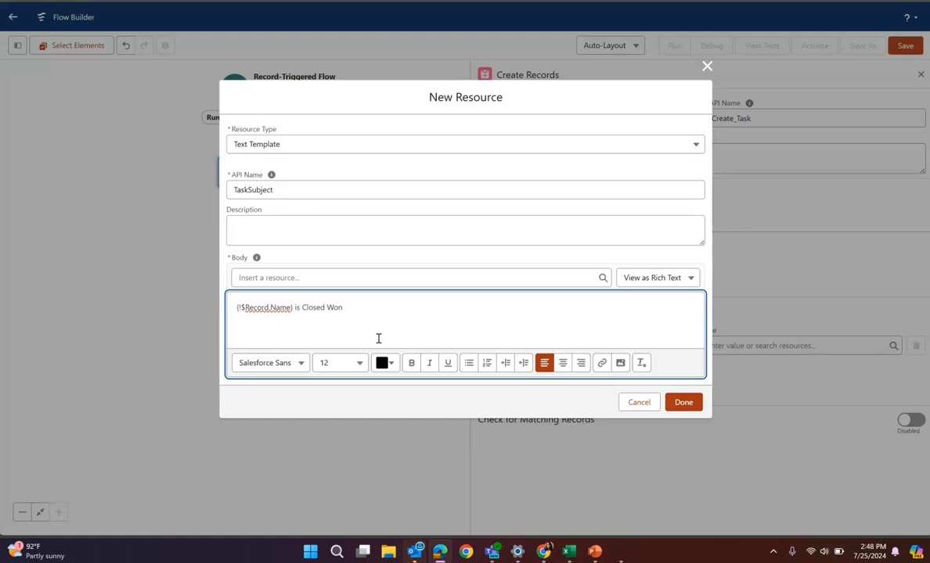
left_click(683, 402)
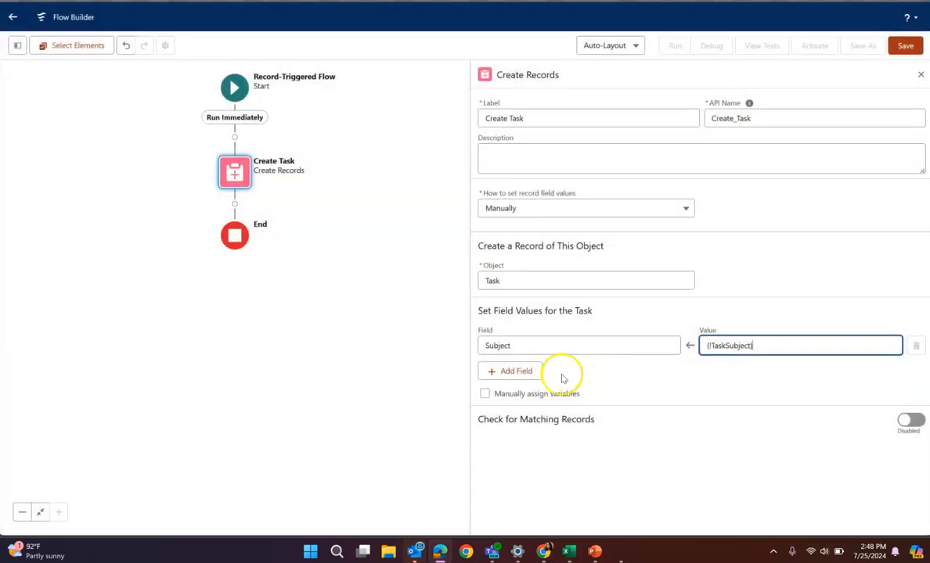
Add the ActivityDate field to the task and set its value to the triggering record's LastStageChangeDate
left_click(523, 371)
left_click(528, 381)
type("due")
left_click(544, 362)
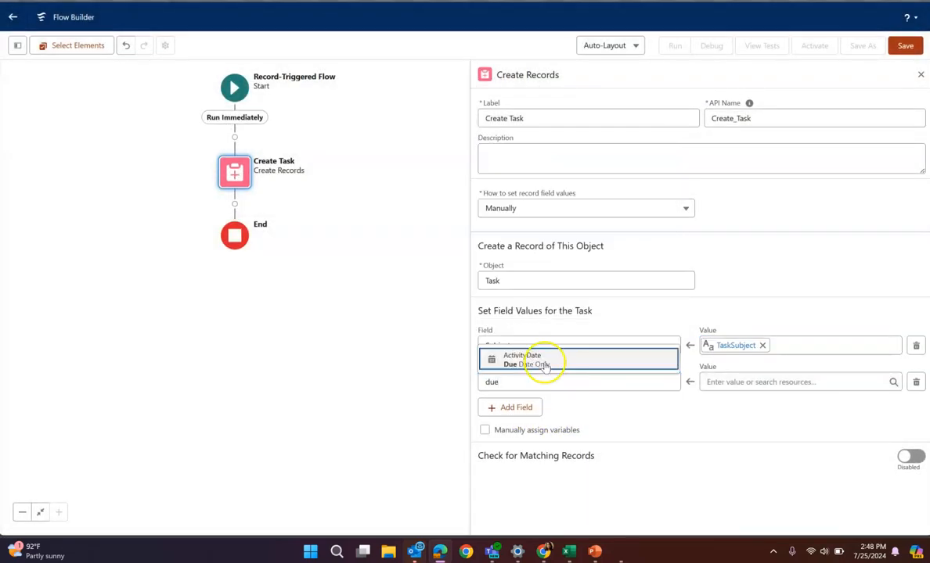
left_click(771, 383)
scroll(764, 321, "down", 1)
left_click(761, 274)
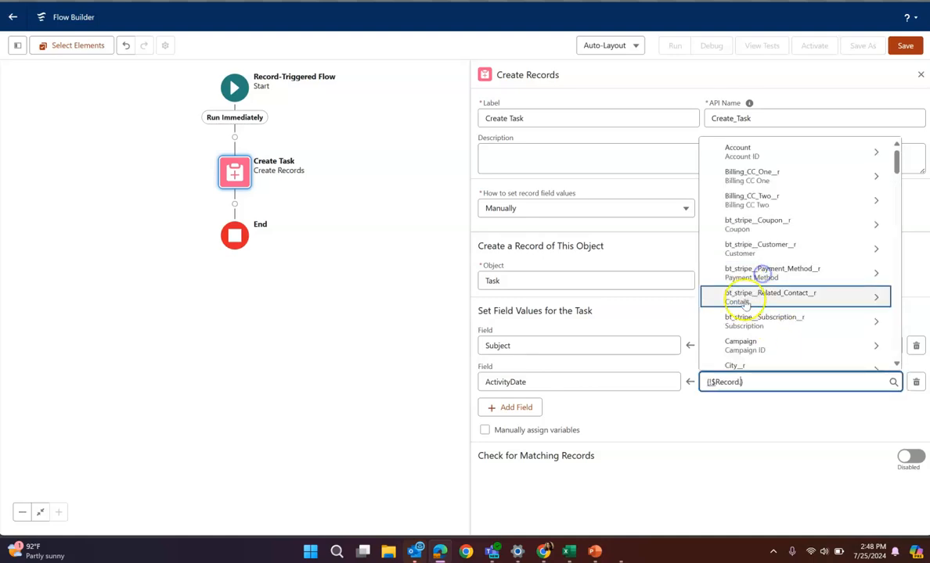
type(".stage")
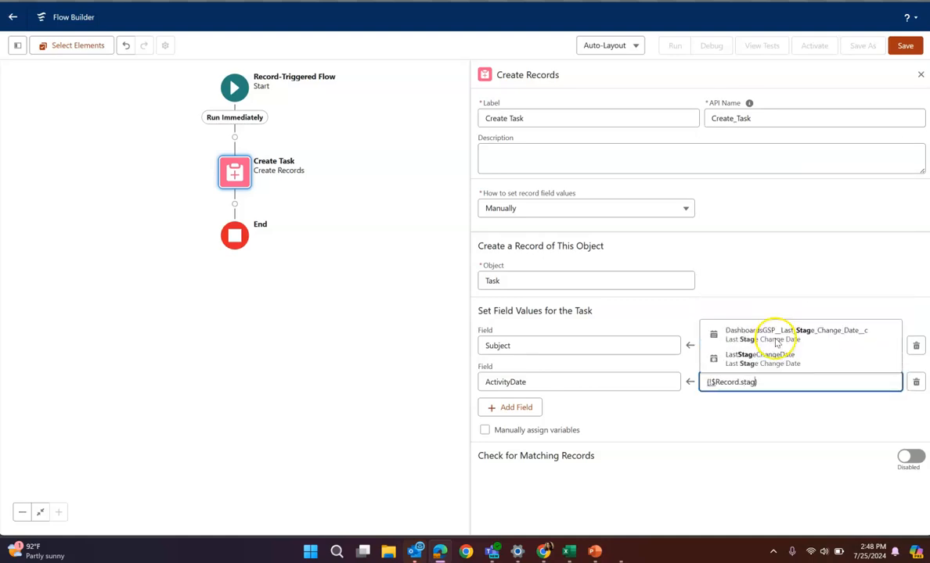
left_click(780, 352)
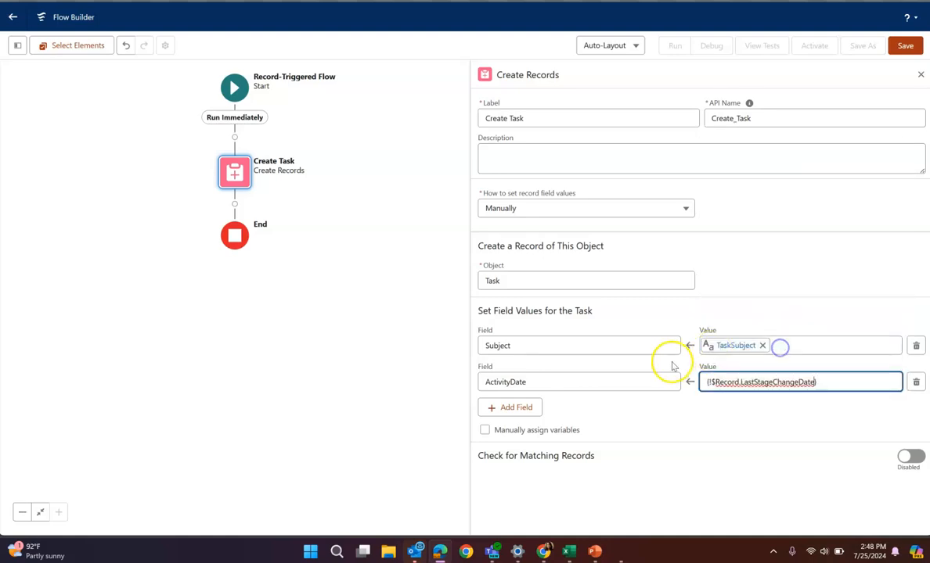
Add the OwnerId field to the task and set its value to the triggering opportunity's OwnerId
left_click(500, 408)
left_click(530, 419)
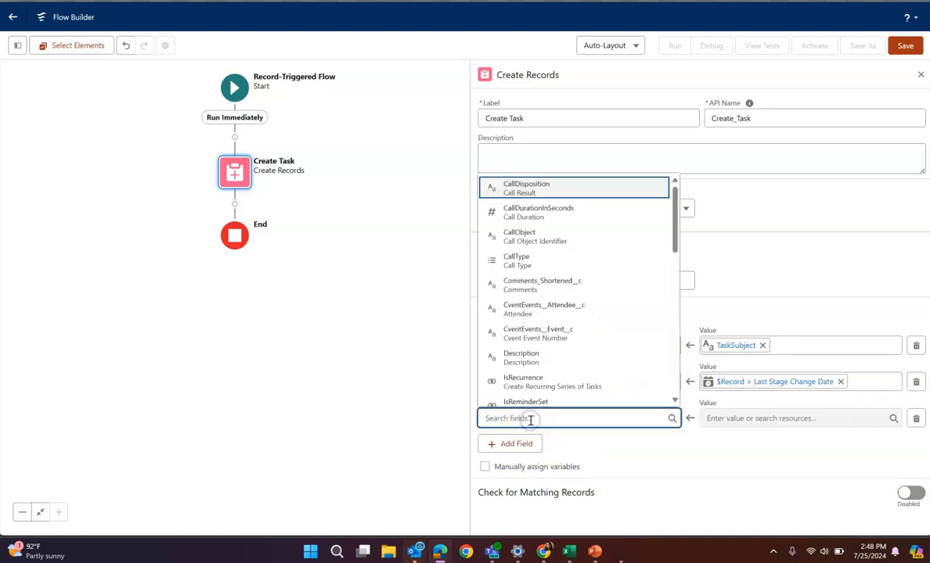
type("assign")
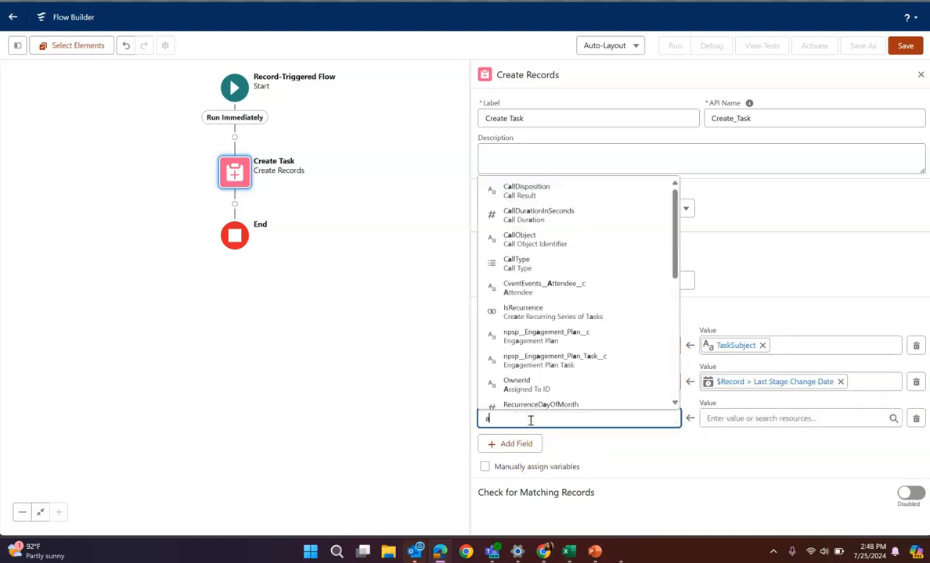
left_click(552, 396)
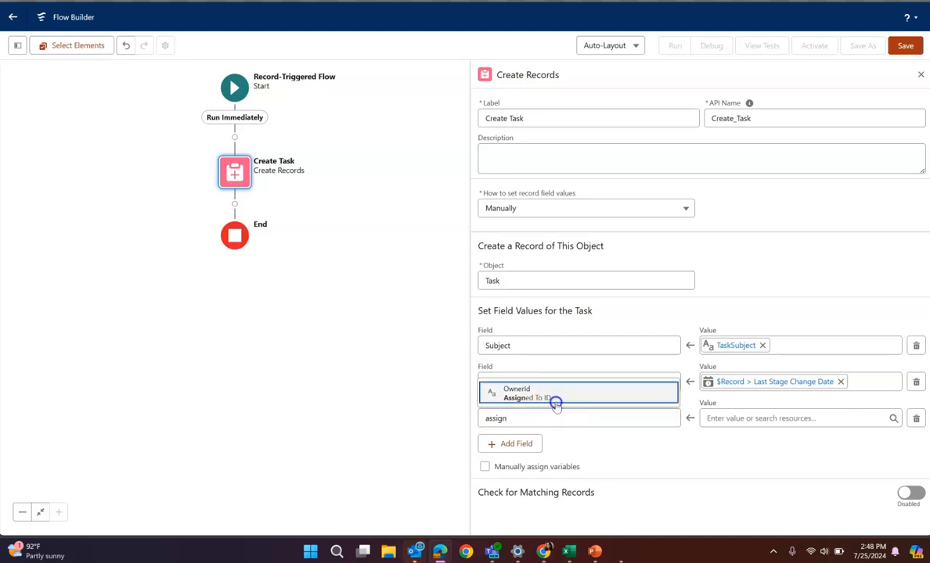
left_click(722, 418)
scroll(762, 362, "down", 5)
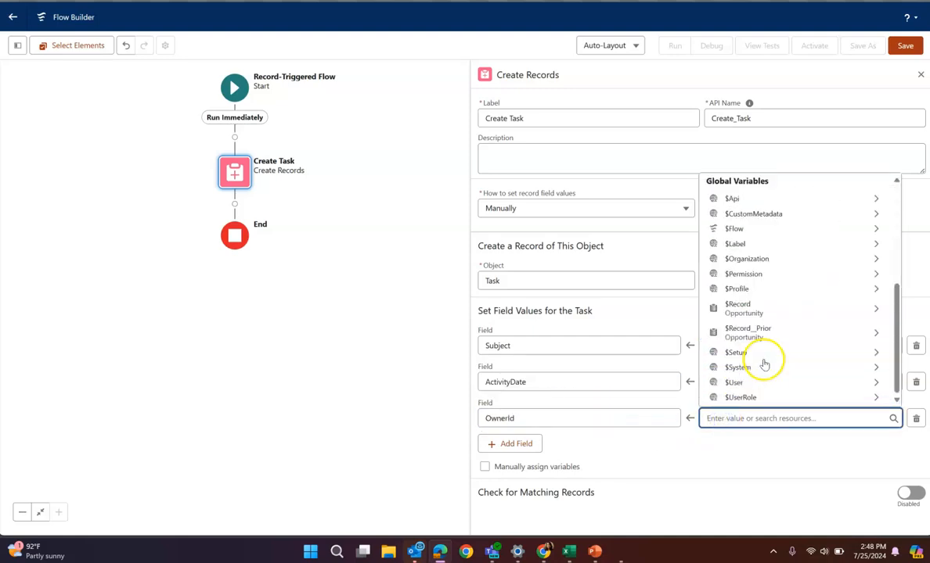
left_click(766, 312)
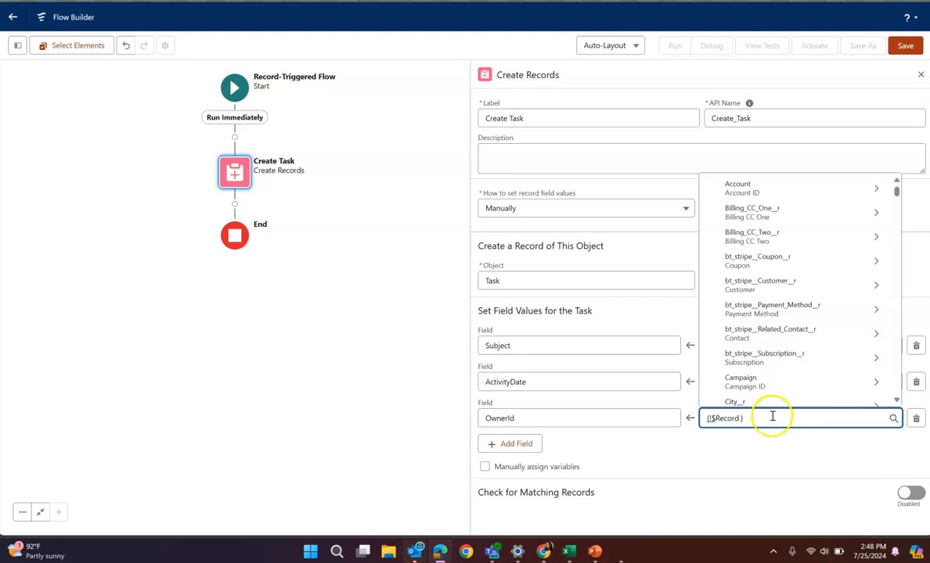
type("owner")
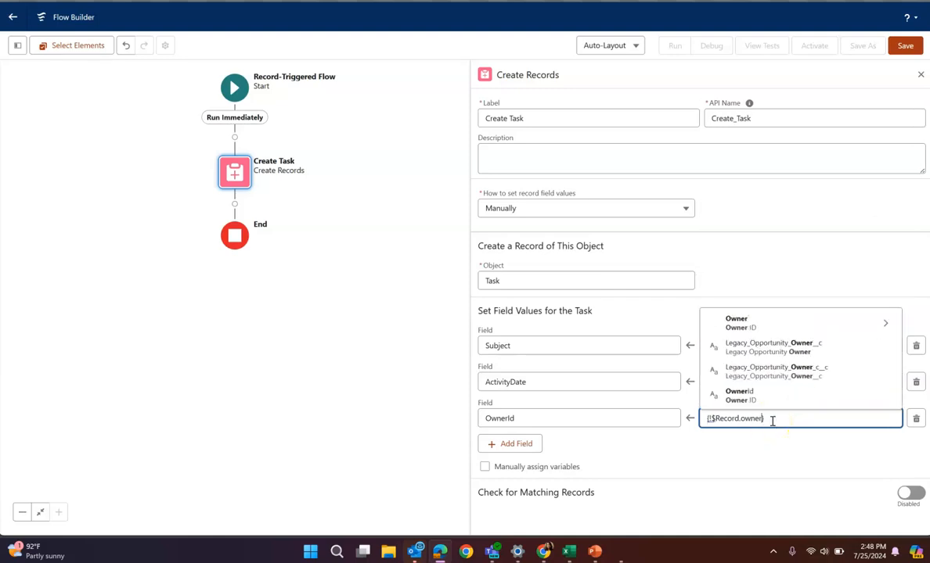
left_click(757, 393)
Add the WhatId field to the task and set its value to the triggering record's Opportunity ID
left_click(534, 443)
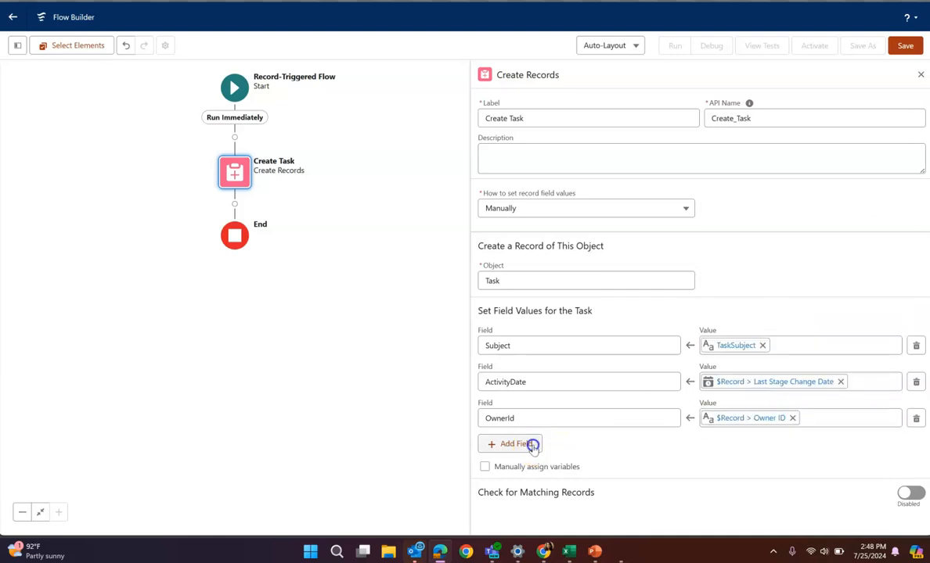
left_click(539, 456)
type("what")
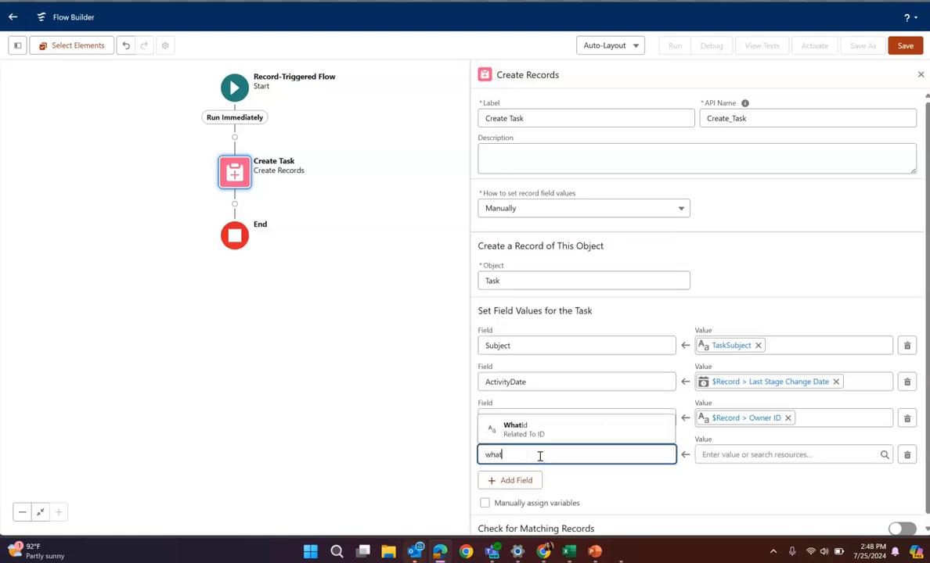
left_click(587, 430)
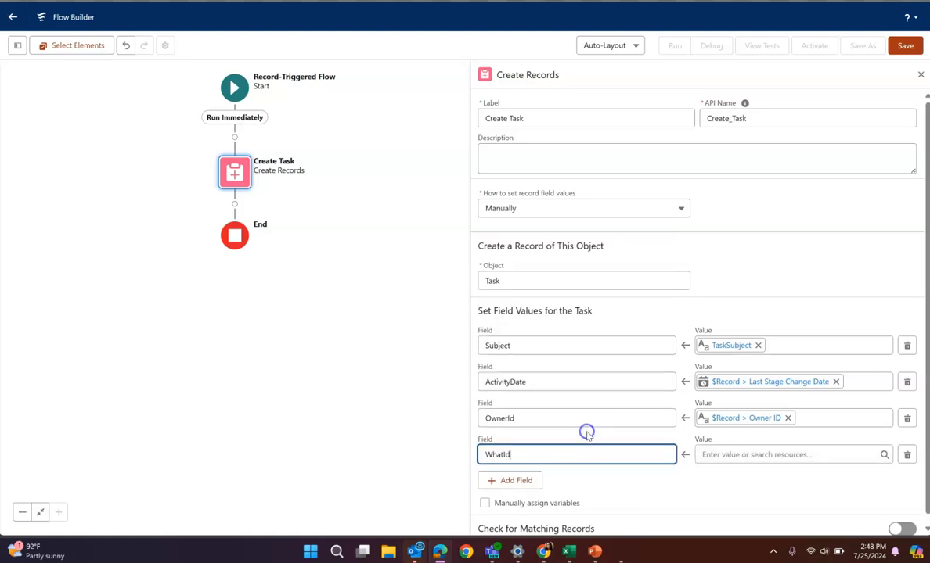
left_click(709, 455)
scroll(799, 388, "down", 5)
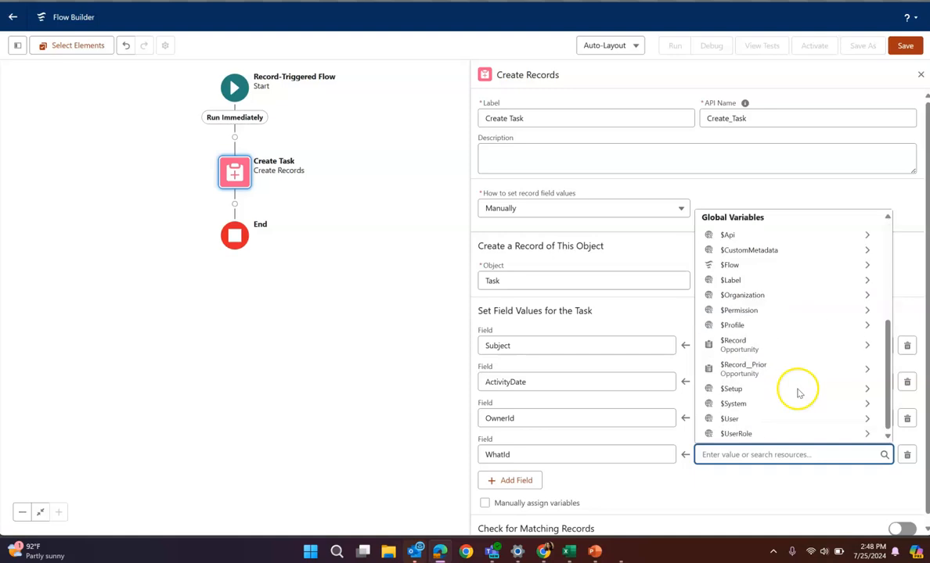
left_click(744, 353)
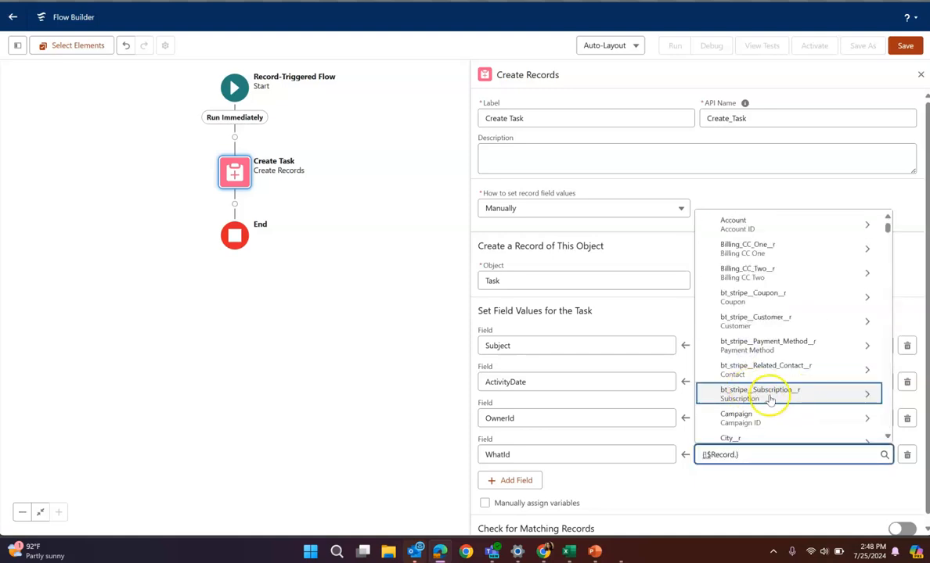
type("id")
scroll(768, 399, "down", 5)
left_click(743, 354)
left_click(702, 502)
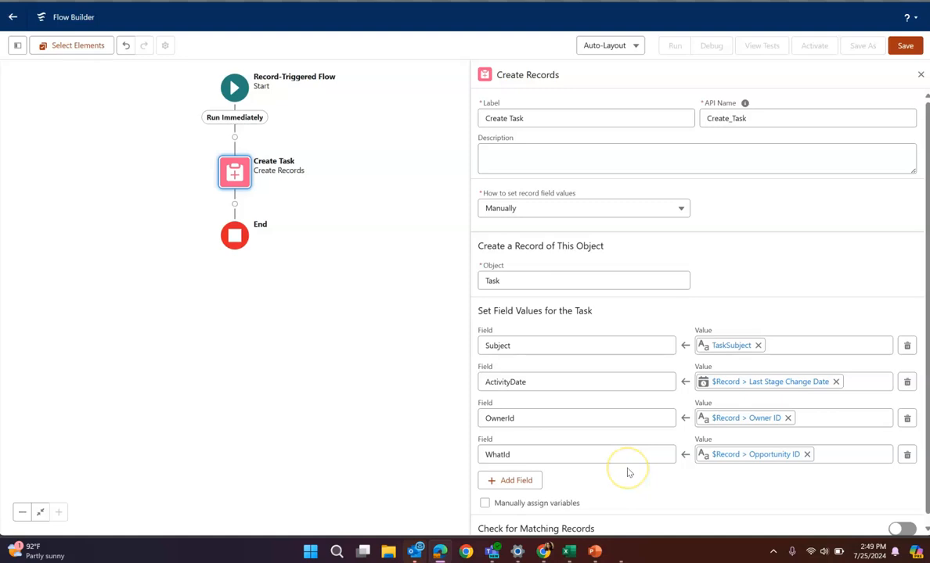
Enable manual variable assignment and start a new Variable resource with the API name TaskID for storing the task ID
scroll(628, 473, "down", 1)
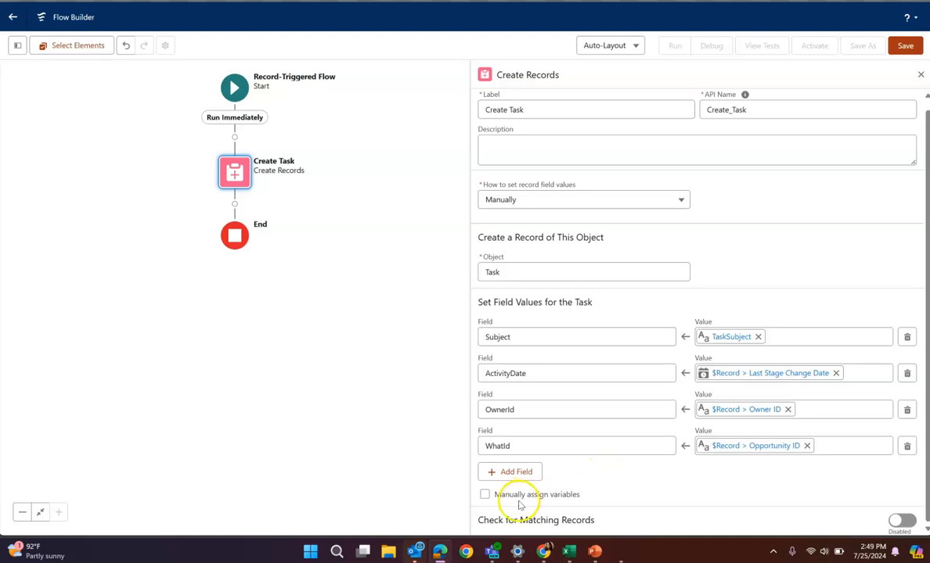
left_click(484, 496)
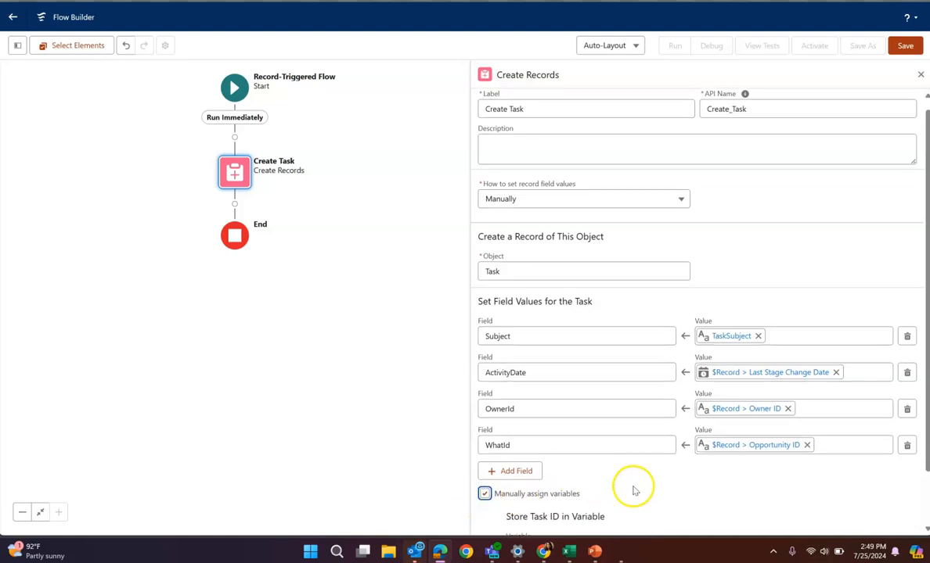
scroll(634, 490, "down", 1)
left_click(613, 491)
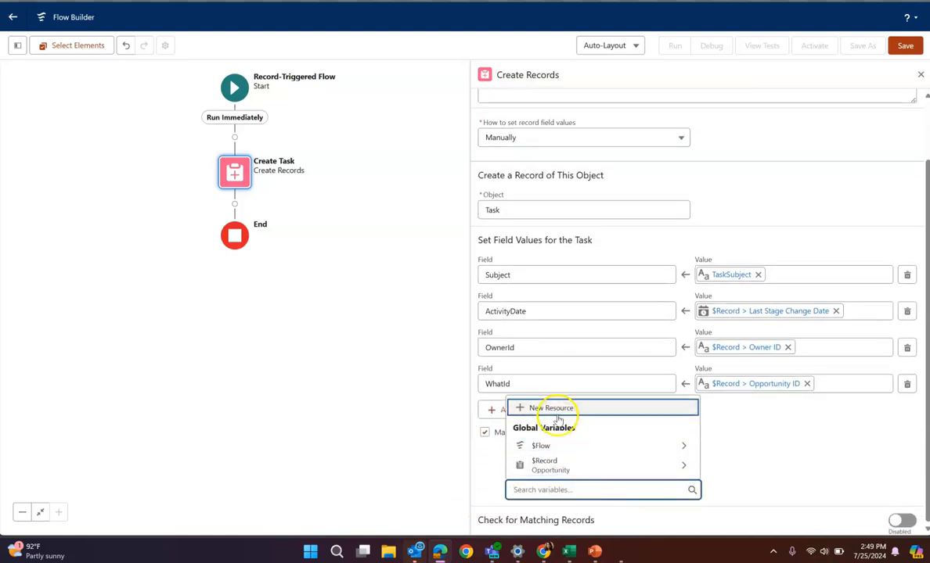
left_click(555, 352)
left_click(291, 210)
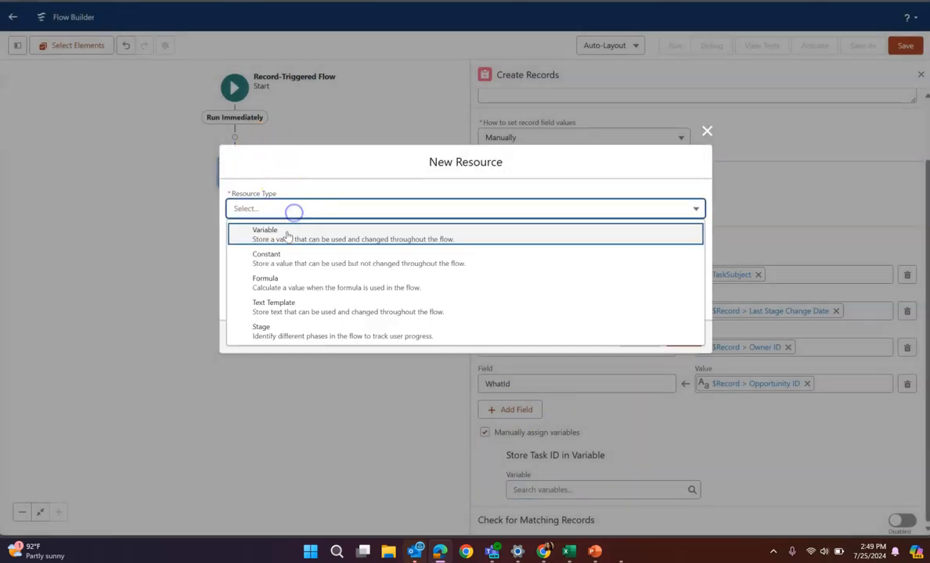
left_click(294, 233)
left_click(275, 233)
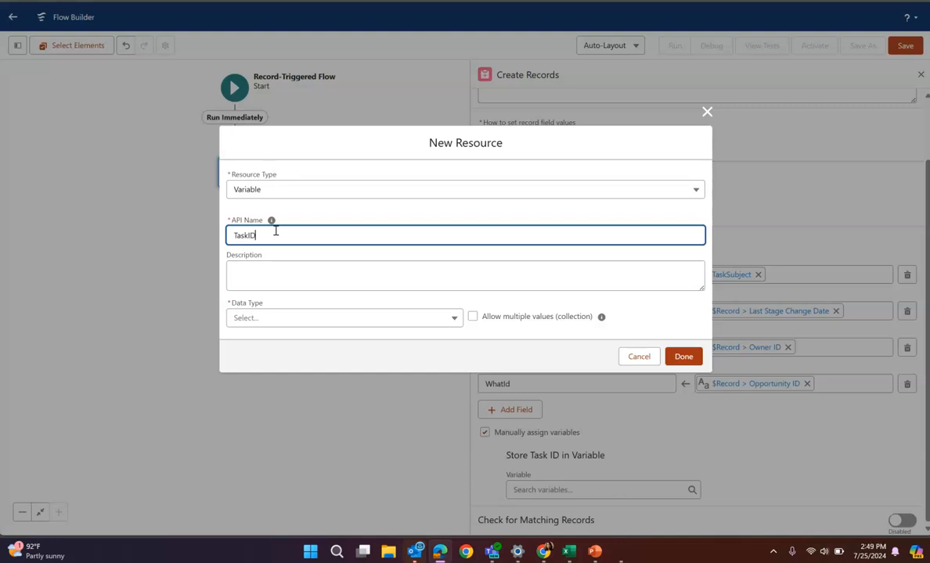
Make the TaskID variable a Text type available for input and output, finish the resource, and close the Create Records settings
left_click(299, 316)
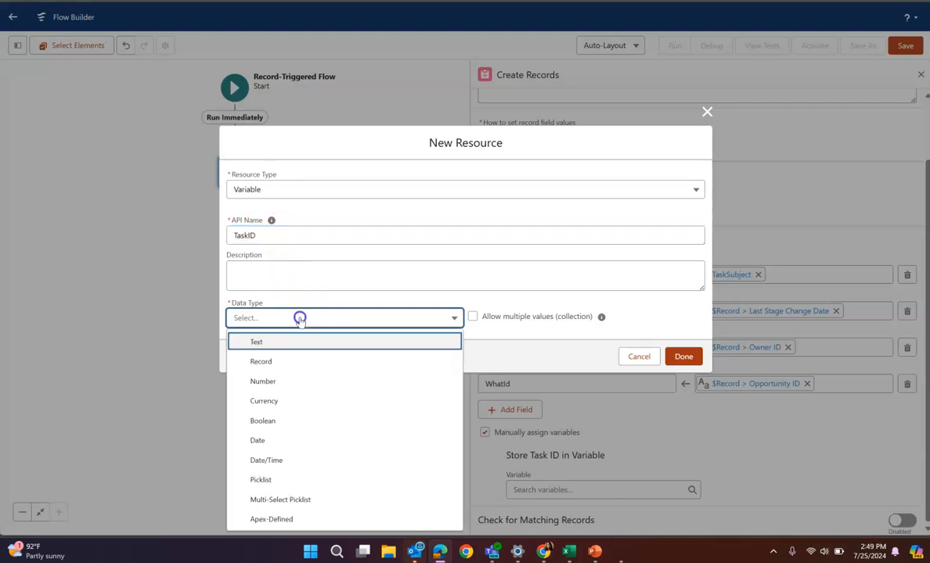
left_click(258, 342)
left_click(230, 346)
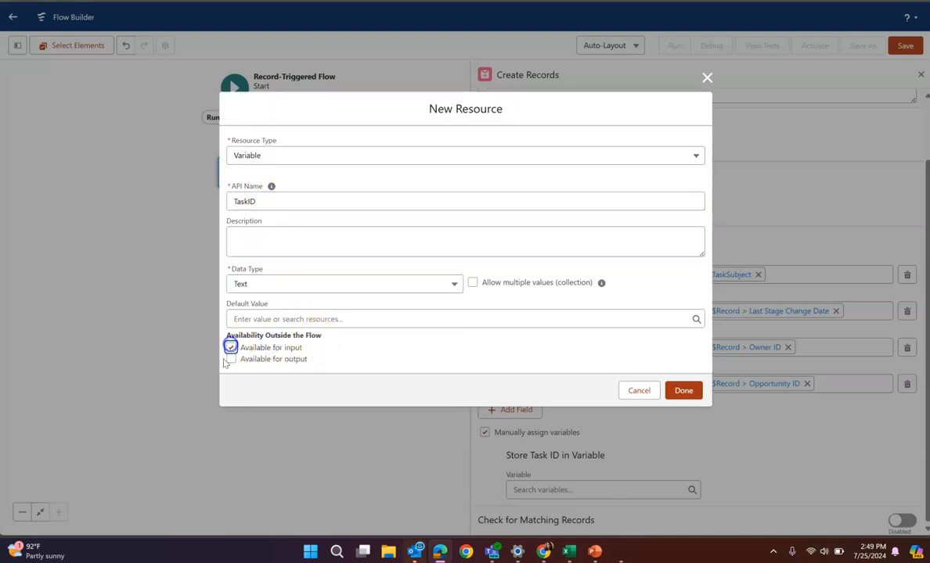
left_click(227, 360)
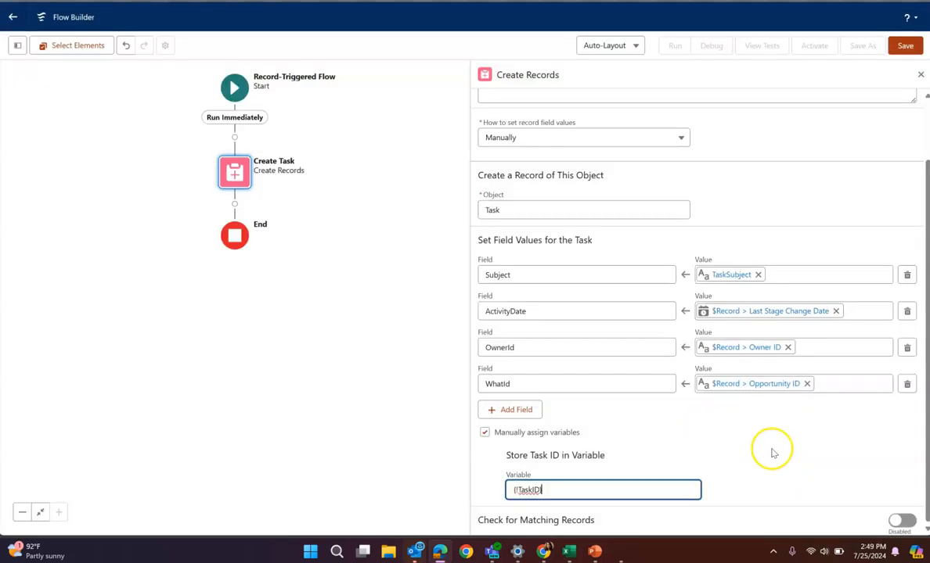
left_click(772, 450)
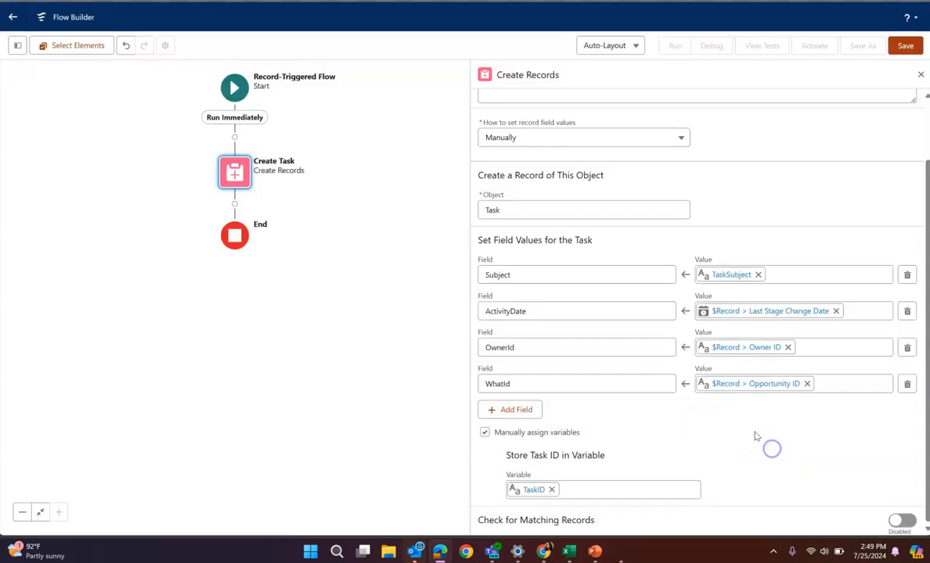
left_click(920, 77)
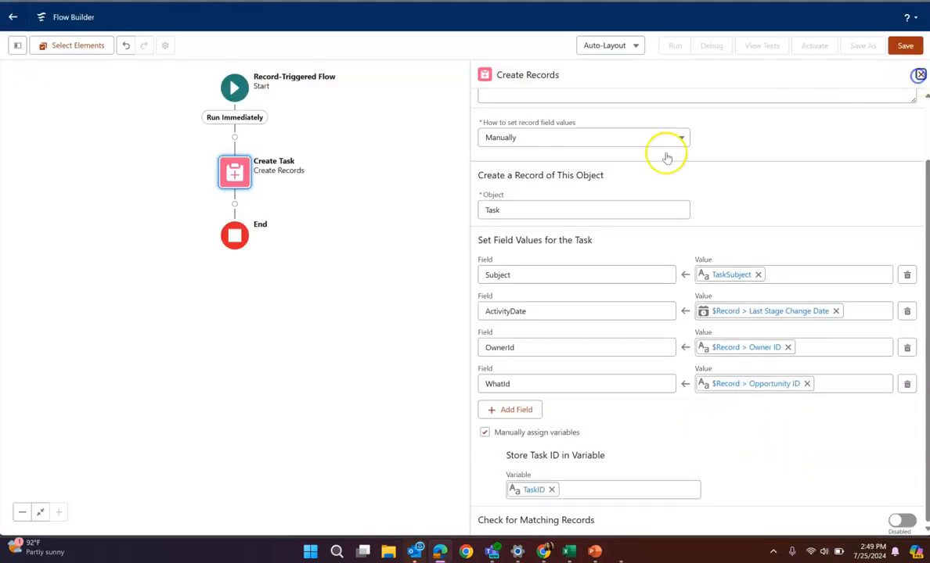
Add a Send Email action after the Create Task element and label it EMAIL ALERT
left_click(235, 204)
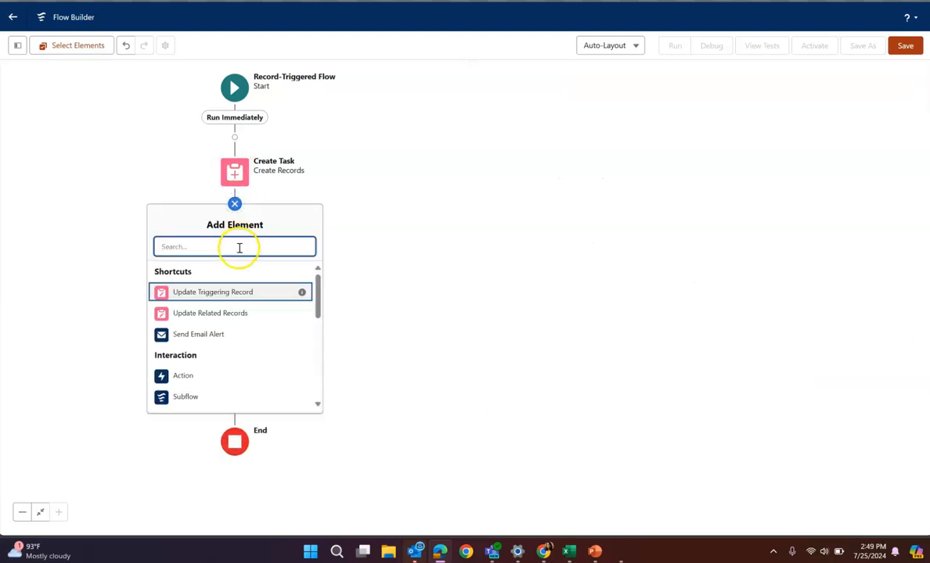
left_click(188, 375)
left_click(728, 128)
type("SEND EMAIL")
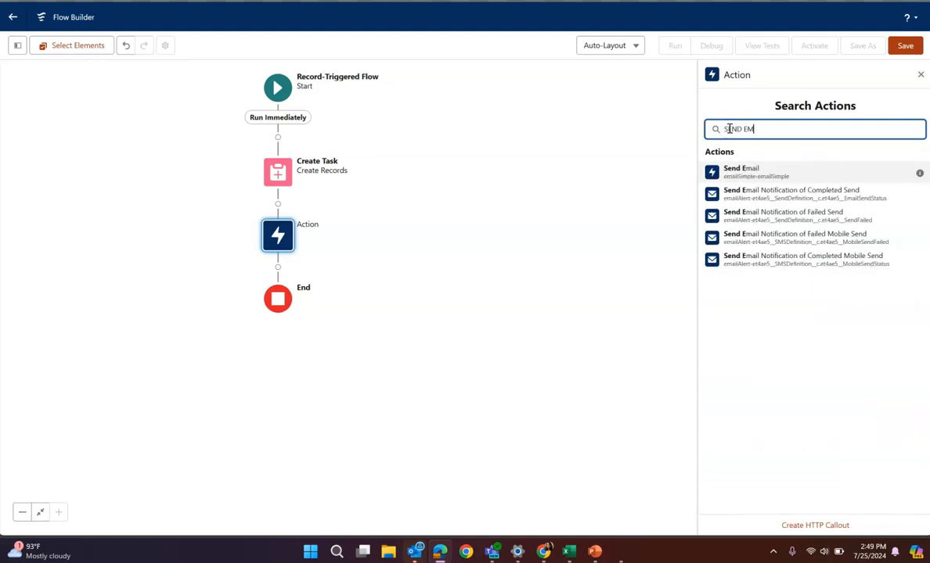
left_click(736, 171)
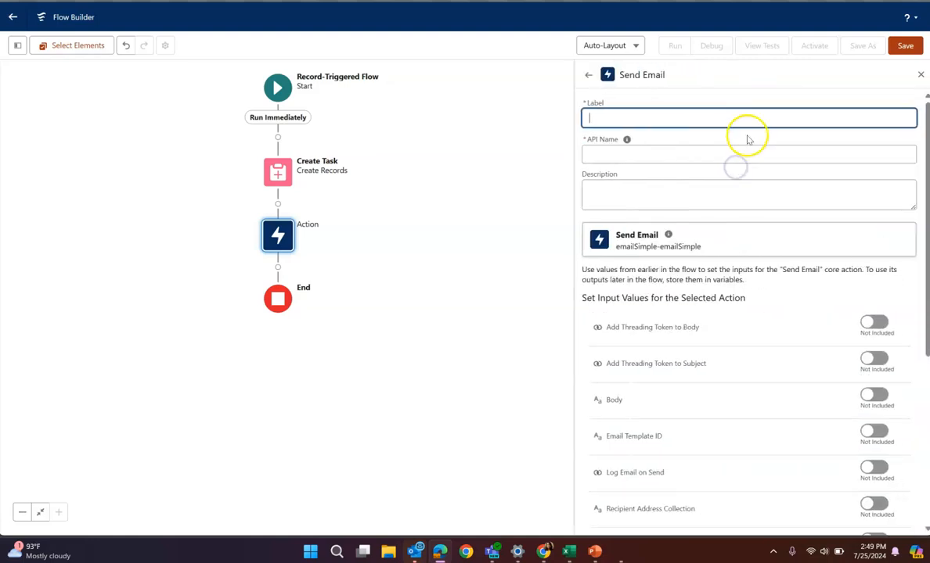
left_click(736, 117)
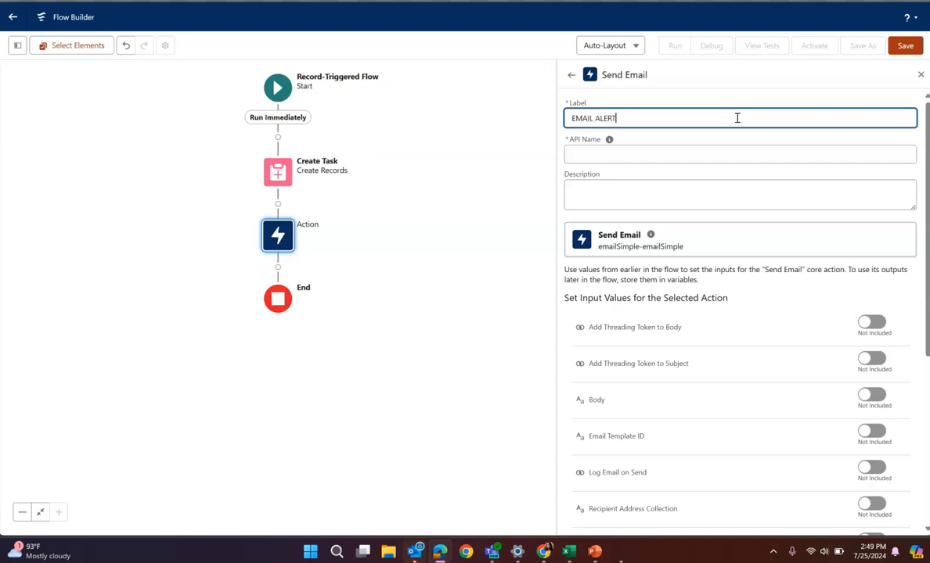
type("EMAIL ALERT")
left_click(735, 203)
Include the Body input of the email action and start a new Text Template resource for it with the API name EmailBody
scroll(751, 313, "down", 4)
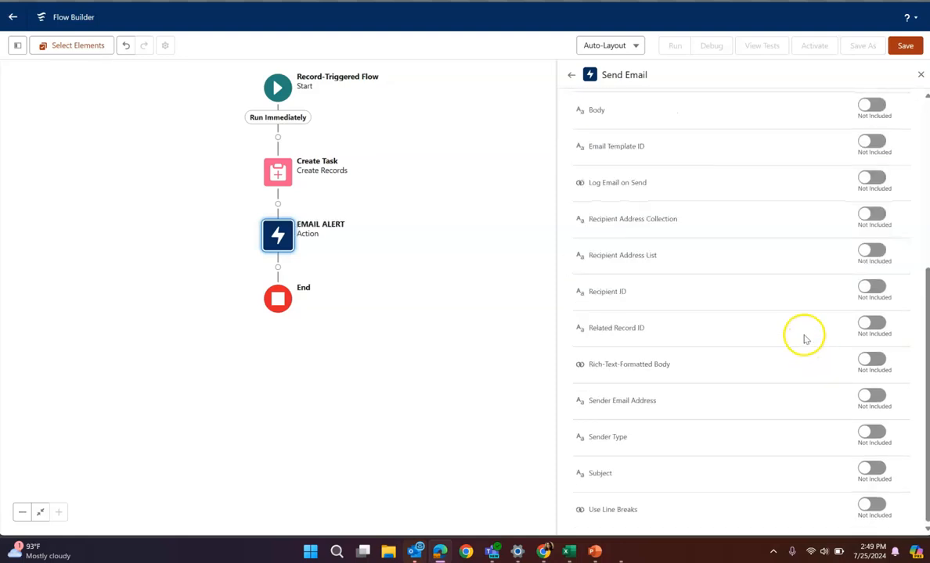
scroll(834, 152, "up", 1)
left_click(867, 168)
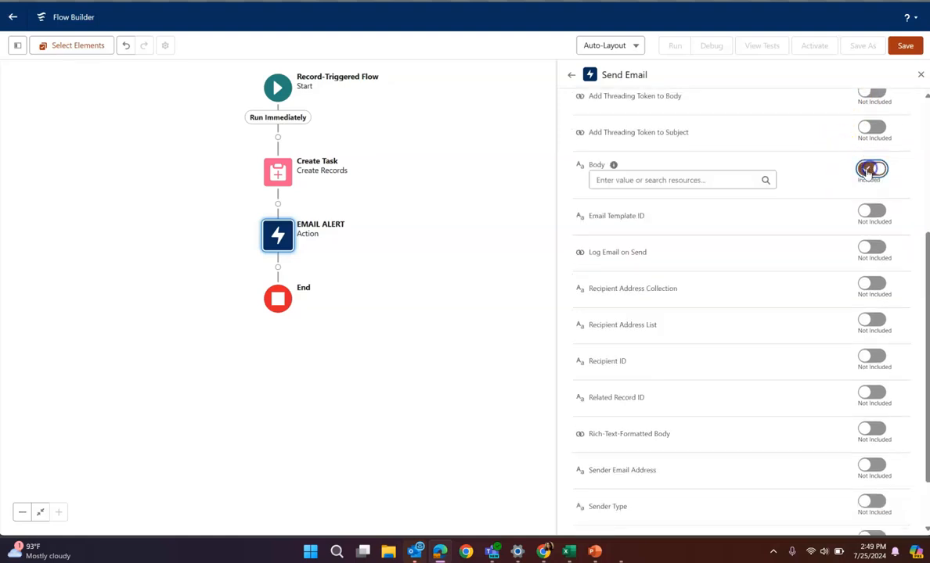
left_click(736, 183)
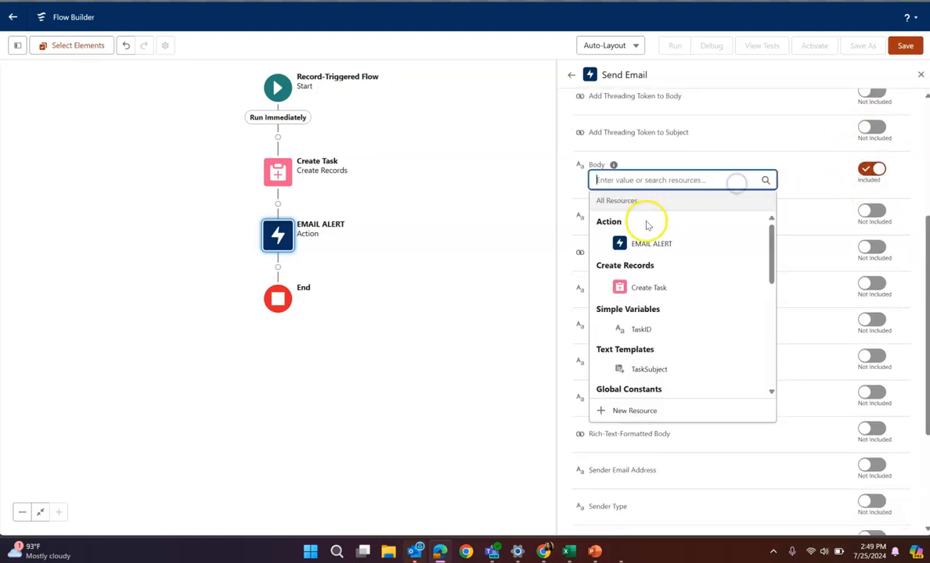
left_click(637, 408)
left_click(336, 207)
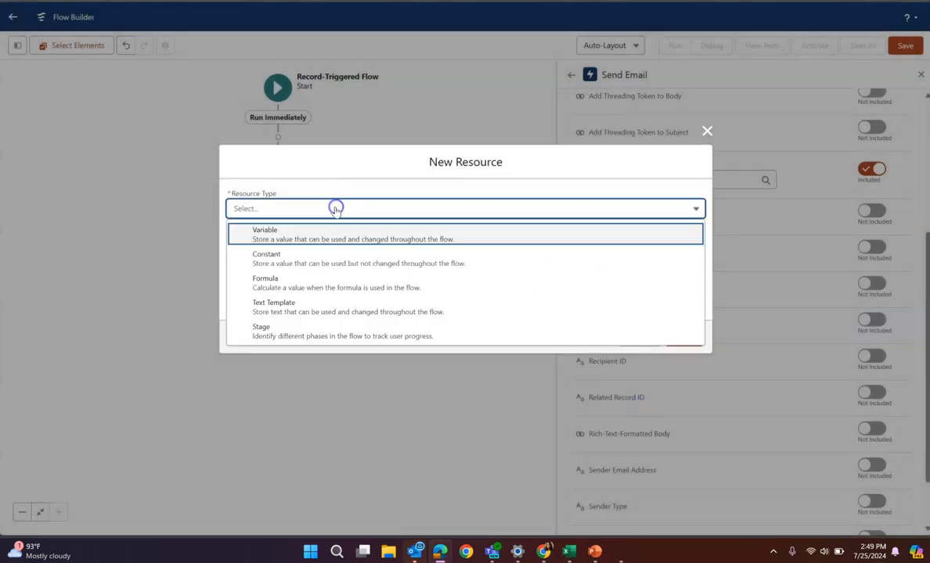
left_click(304, 311)
left_click(273, 192)
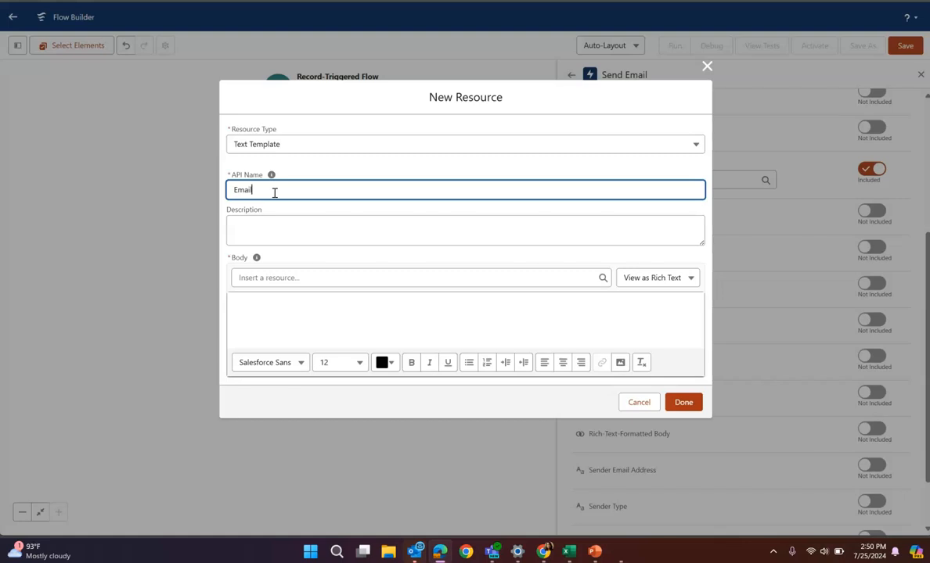
Switch the EmailBody template to plain text and start its body with "Hi" without any HTML tags
left_click(300, 278)
left_click(638, 308)
left_click(574, 310)
type("Hi")
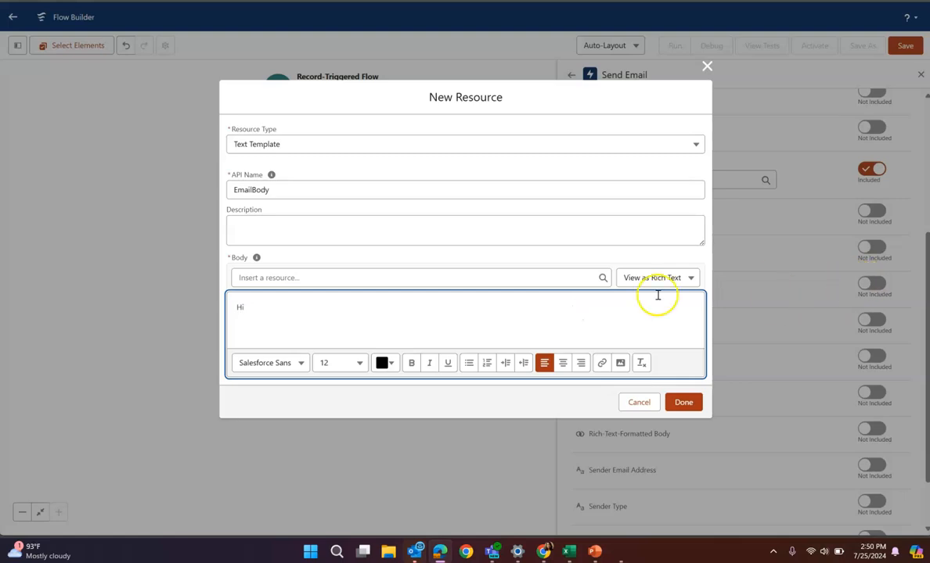
left_click(633, 280)
left_click(632, 321)
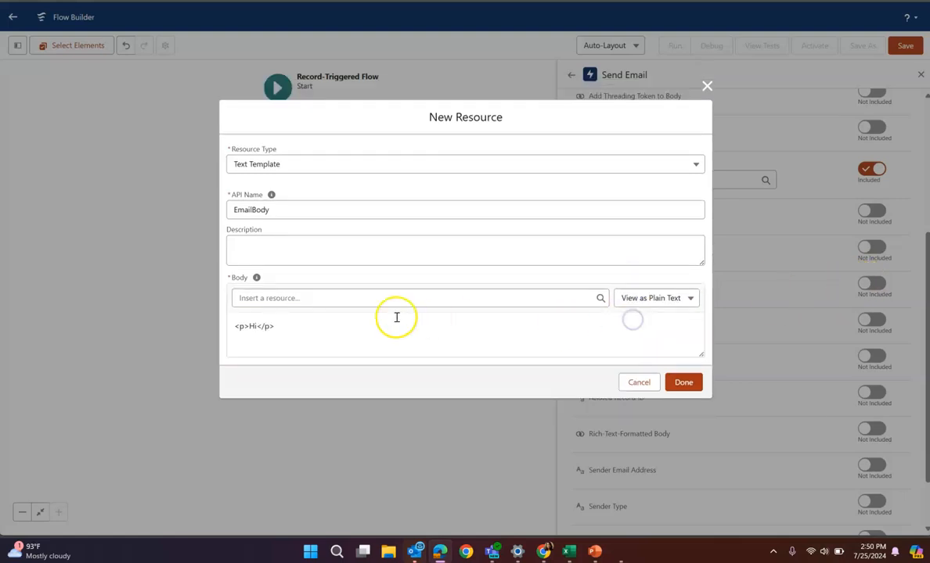
left_click_drag(326, 323, 224, 321)
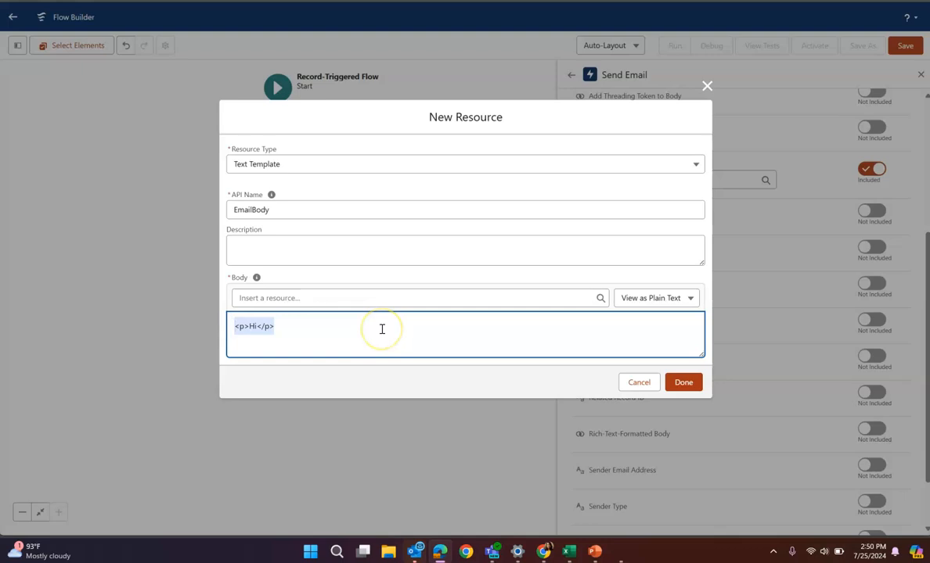
type("Hi")
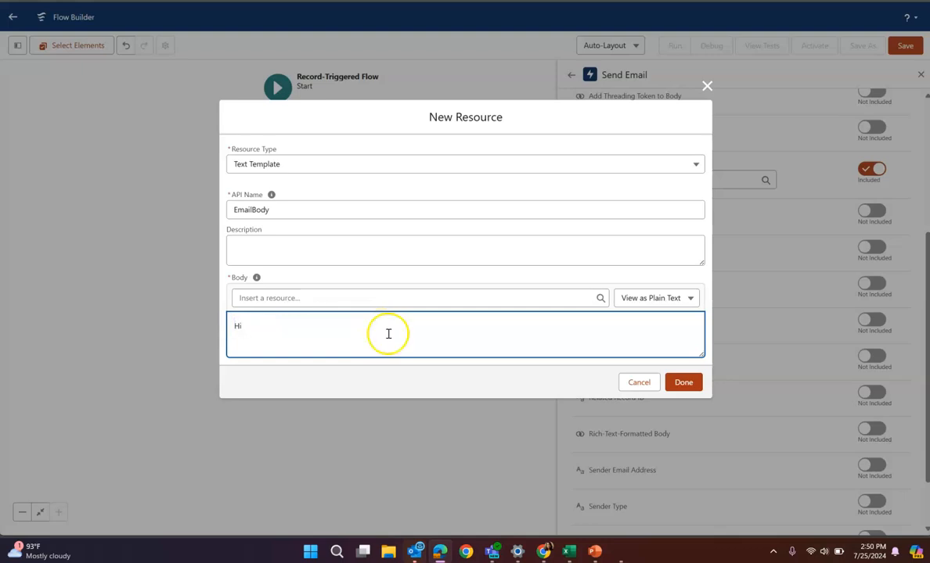
Insert the opportunity owner's first name, {!$Record.Owner.FirstName}, after "Hi" in the email body
left_click(327, 299)
scroll(373, 233, "down", 5)
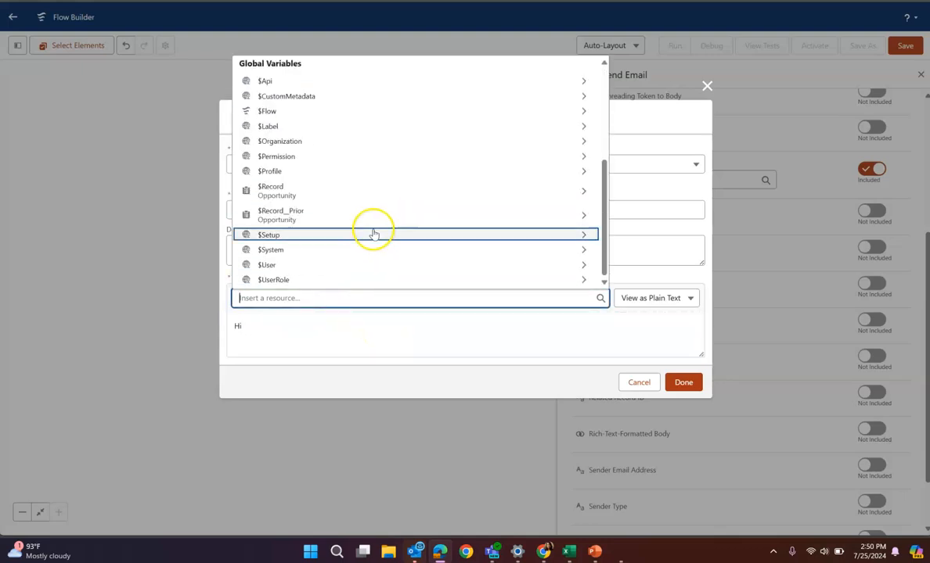
left_click(297, 192)
type("ord.o")
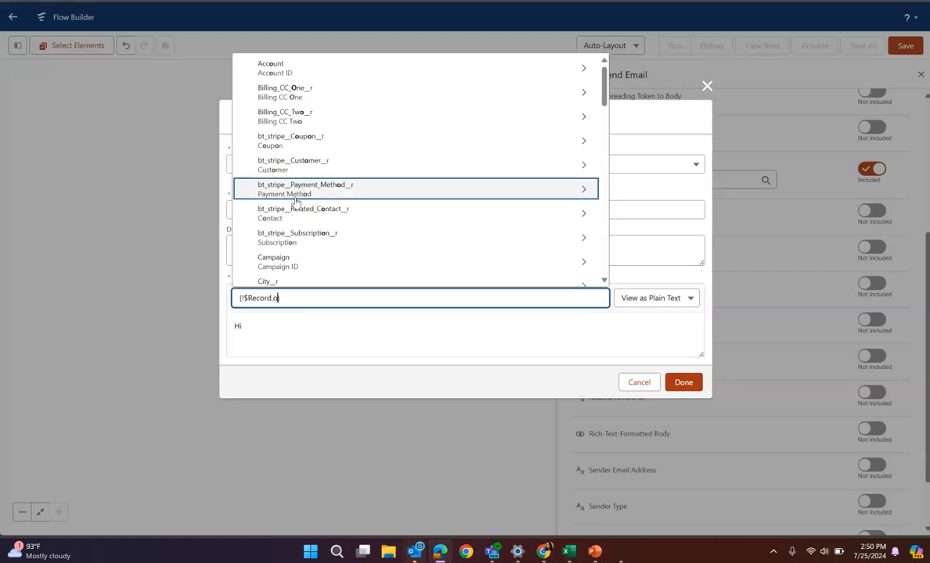
type("wner")
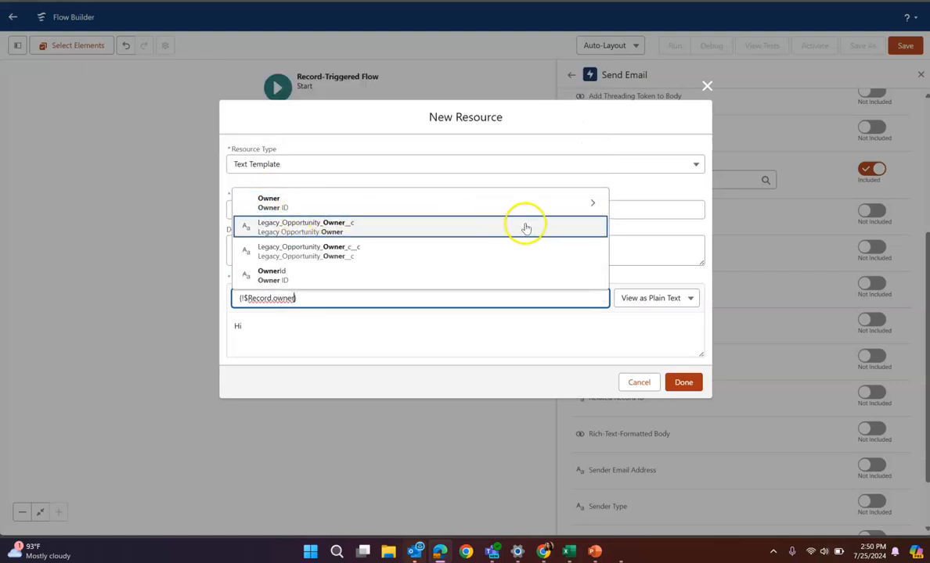
left_click(527, 206)
type("f")
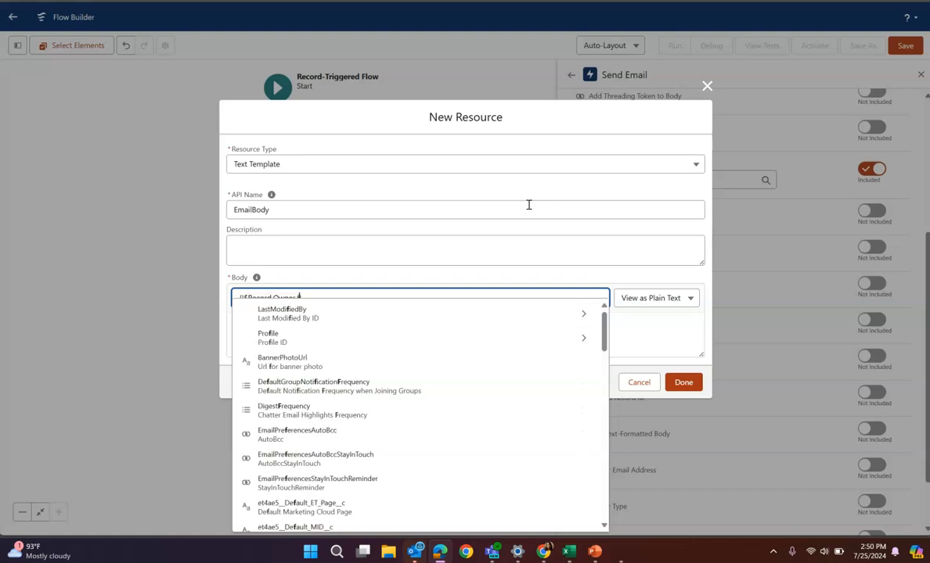
type("irst")
left_click(305, 323)
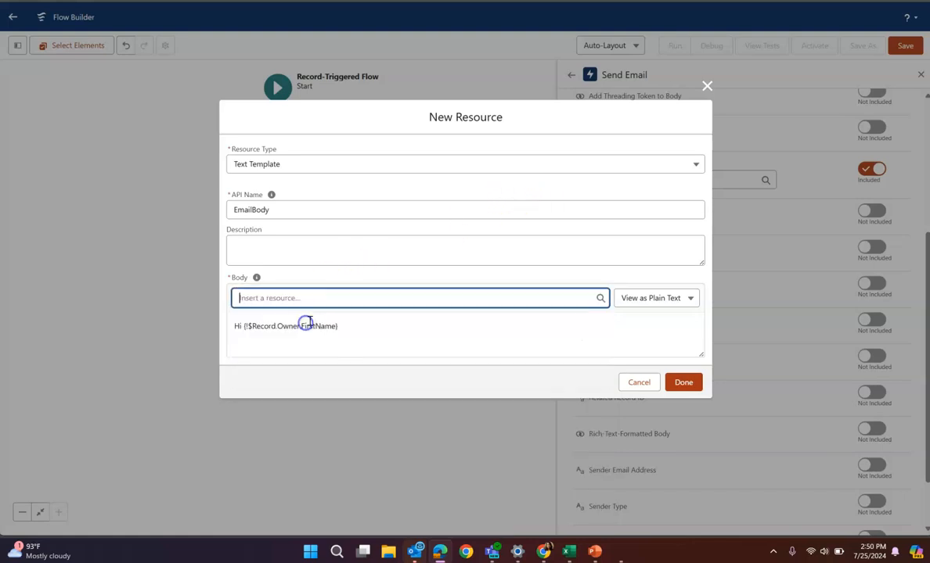
End the greeting line with a comma and add blank lines below it
left_click(344, 327)
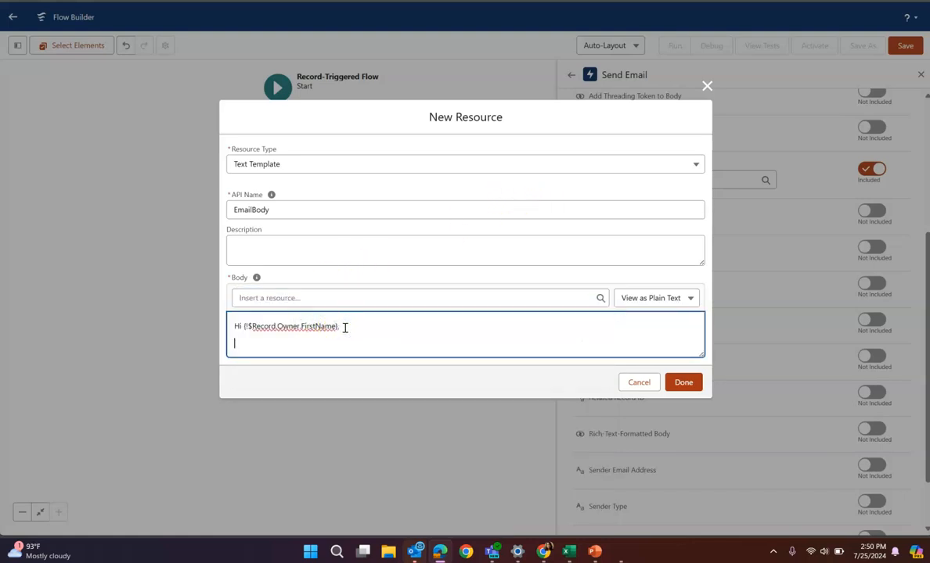
key("Return")
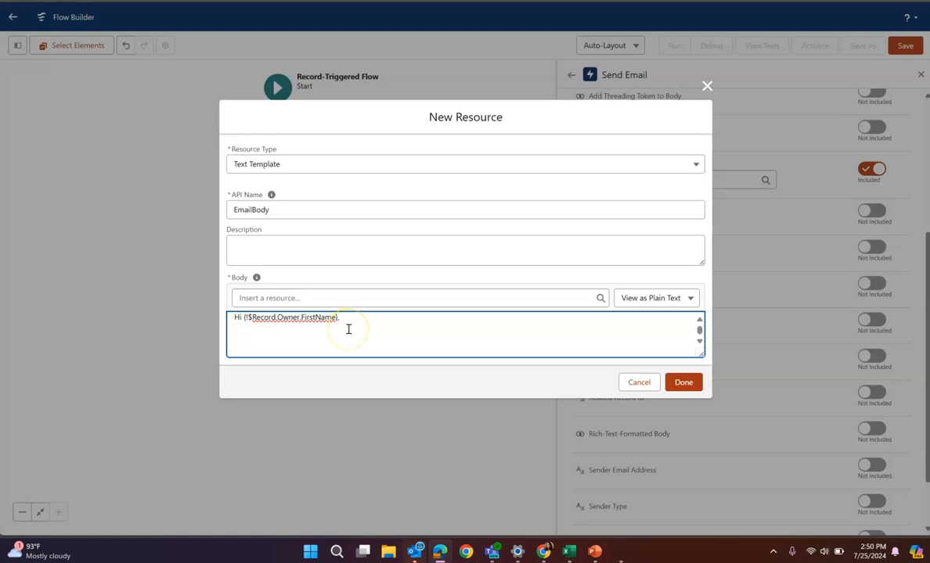
key("Return")
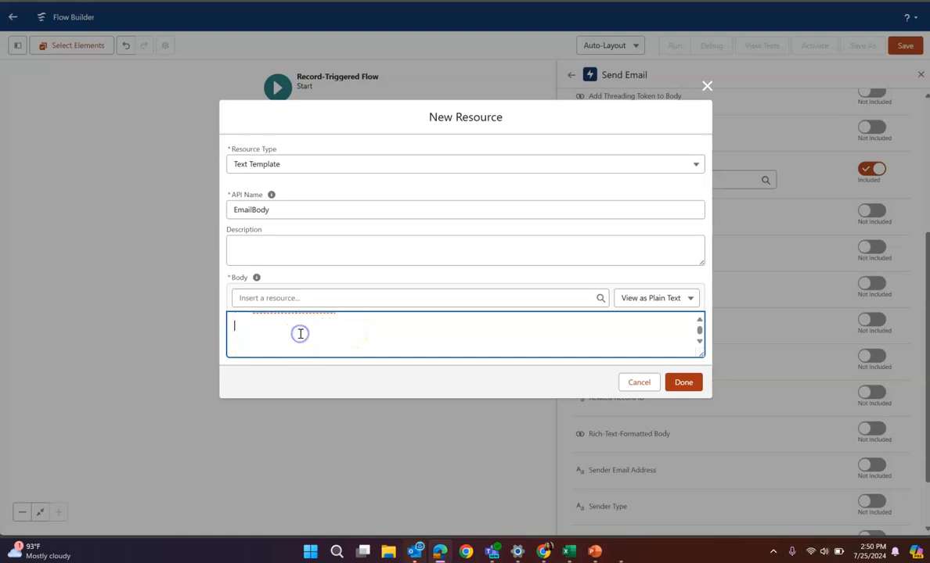
scroll(300, 335, "up", 1)
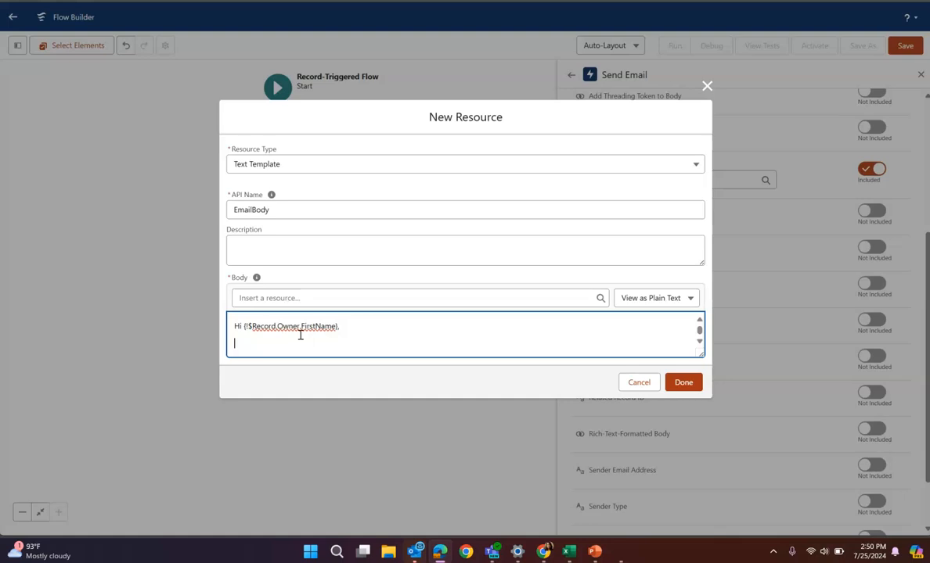
key("Return")
Insert {!$Record.Name} below the greeting and continue it with "is closed won, please congratulate your team for this achievement."
left_click(318, 298)
scroll(388, 221, "down", 3)
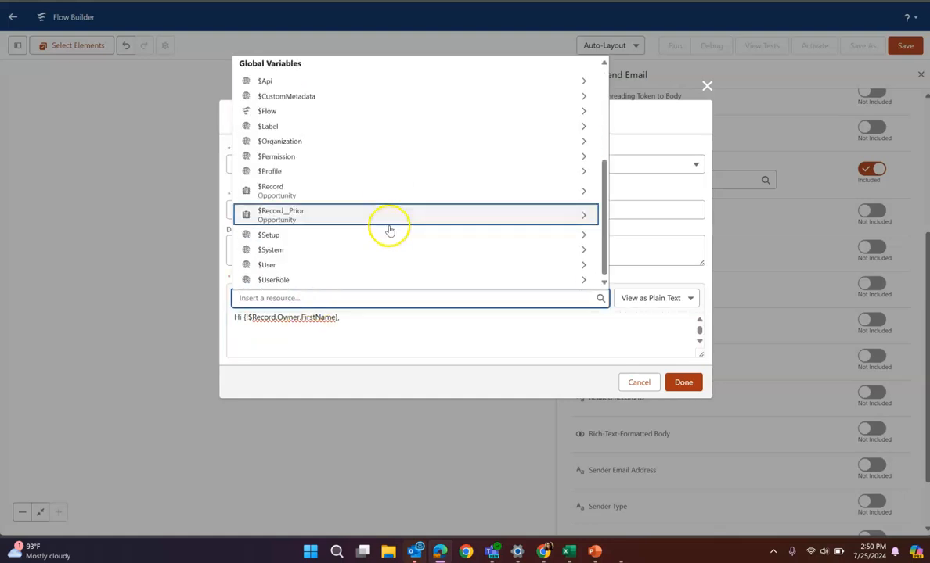
left_click(302, 192)
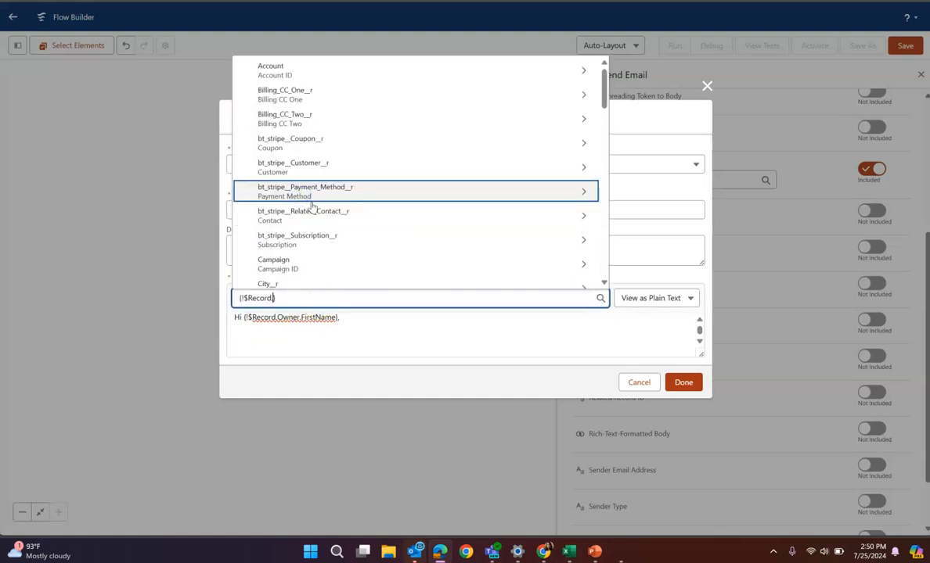
type(".name")
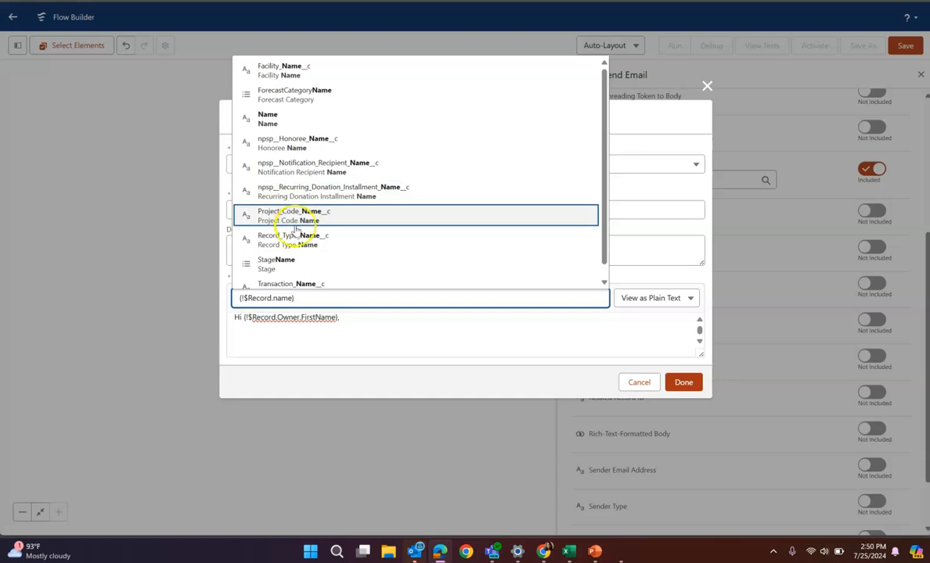
left_click(289, 120)
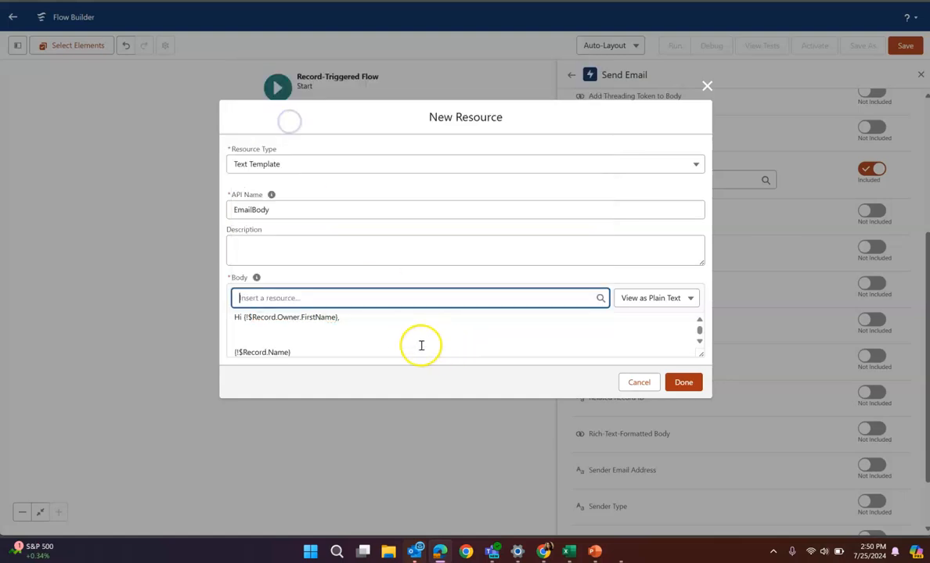
left_click(318, 350)
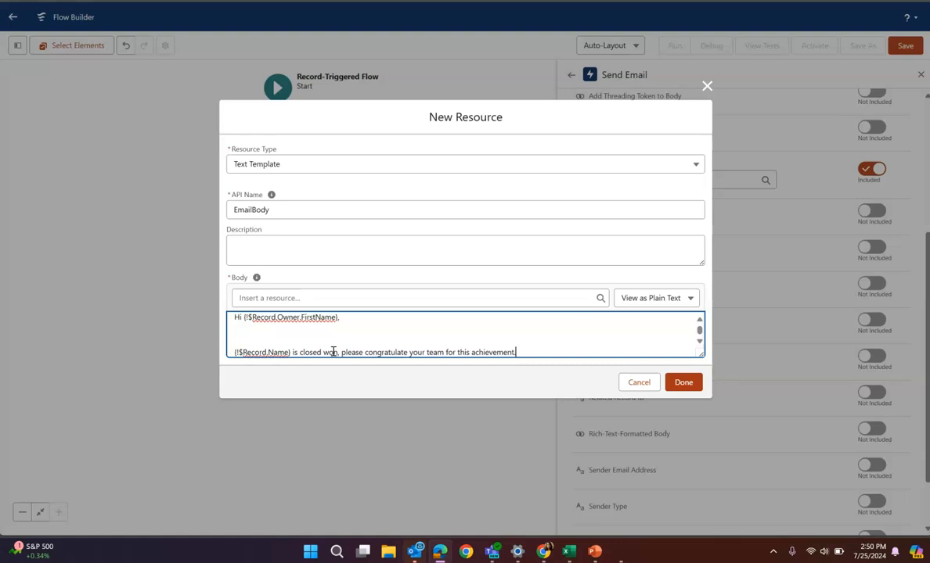
Close the message with "Best Regards," after a blank line and finish the EmailBody resource
key("Return")
key("Return")
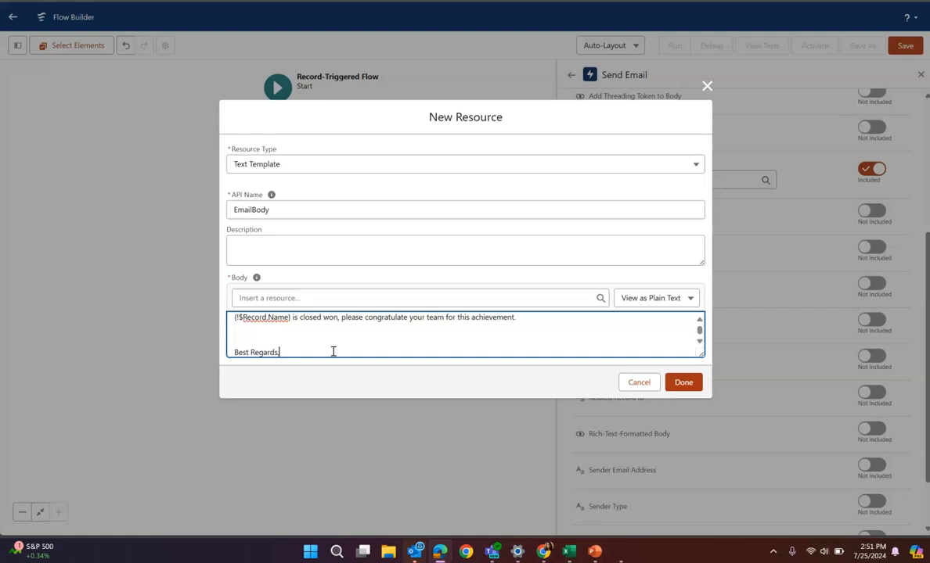
left_click(682, 382)
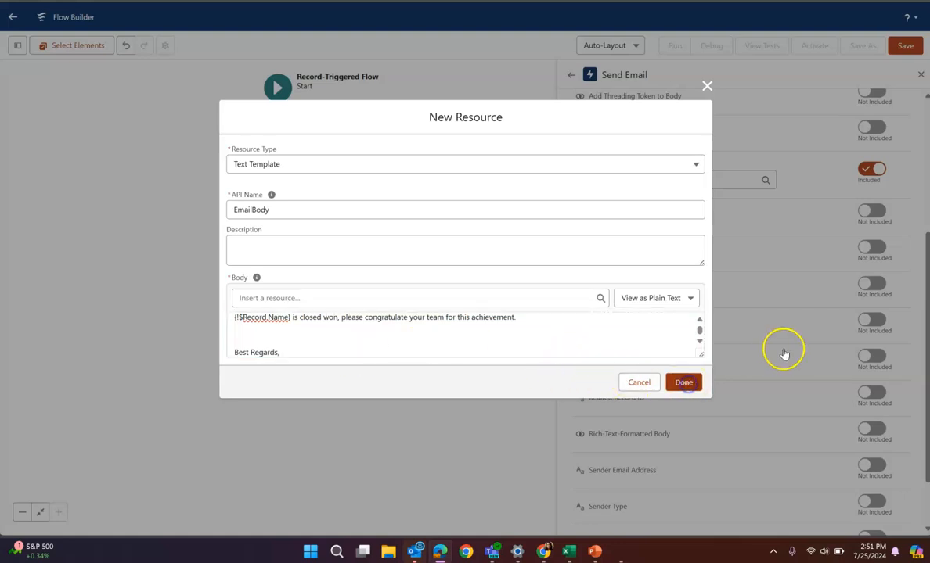
Include the Recipient Address List input of the email action and reference the Triggering Opportunity record in it
scroll(778, 364, "down", 2)
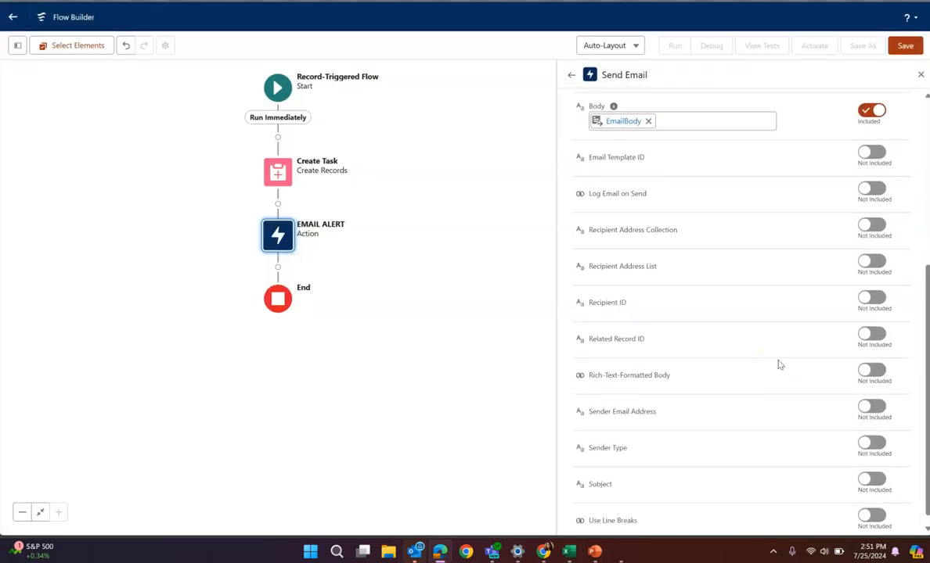
left_click(864, 264)
left_click(742, 277)
scroll(692, 329, "down", 5)
scroll(692, 336, "down", 4)
left_click(689, 369)
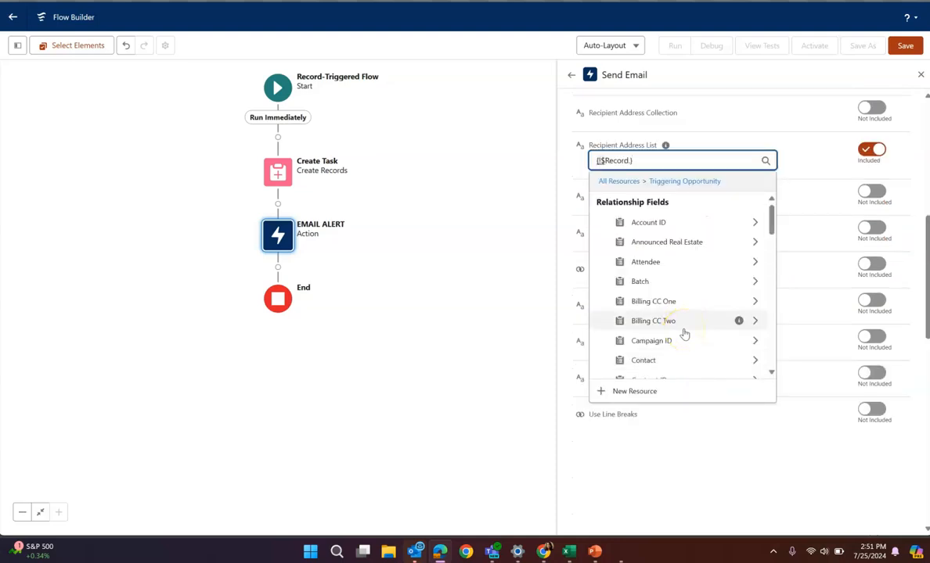
Complete the recipient reference as Triggering Opportunity > Owner ID > Email
type("woner")
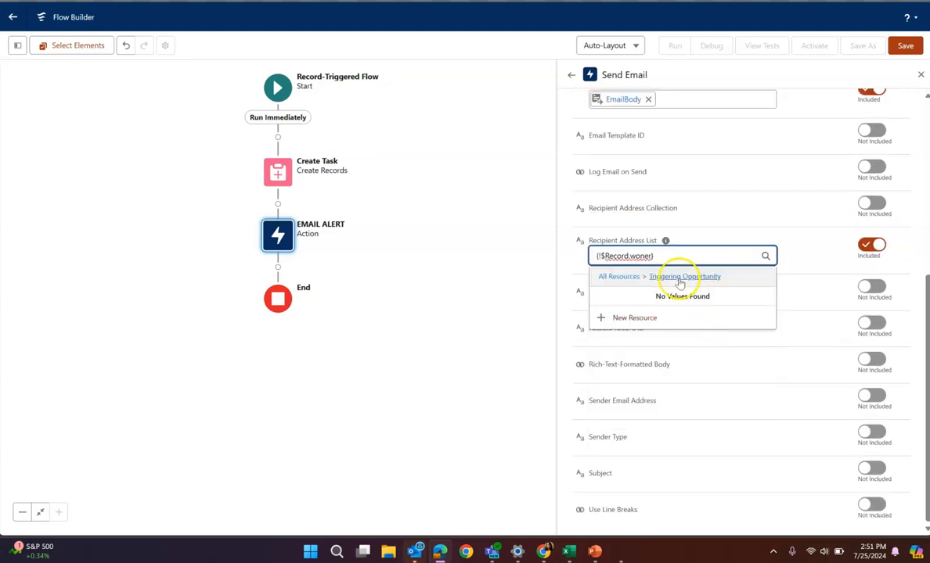
key("BackSpace")
key("BackSpace")
key("BackSpace")
key("BackSpace")
key("BackSpace")
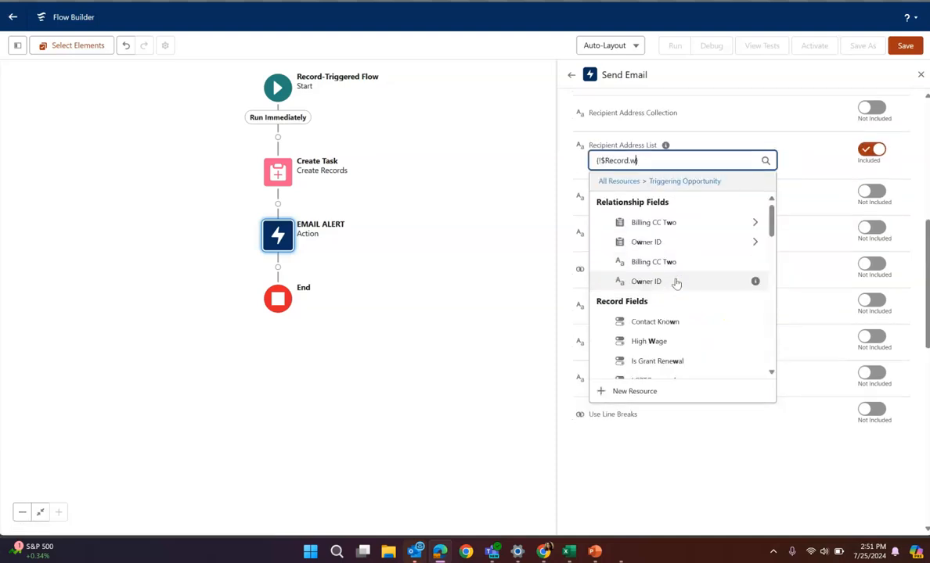
type("owner")
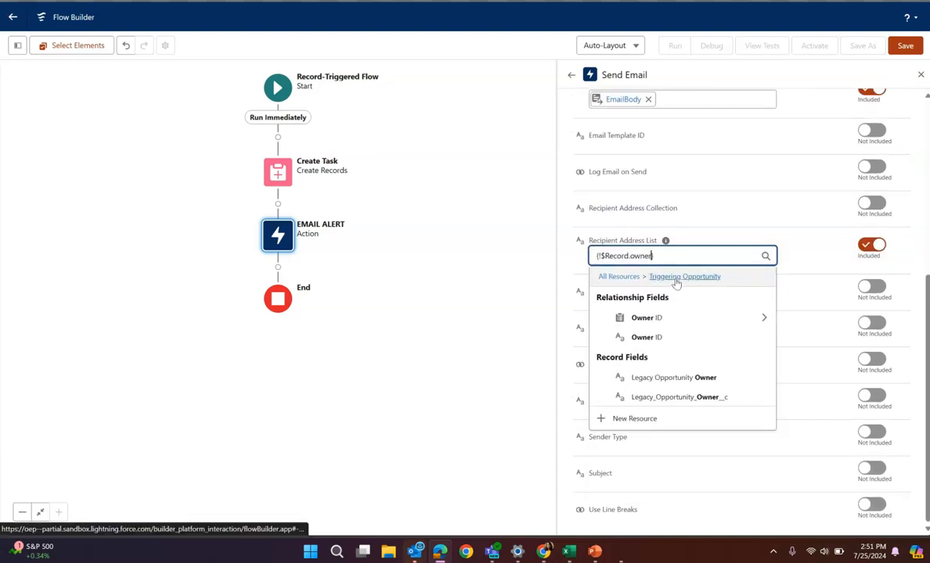
left_click(761, 317)
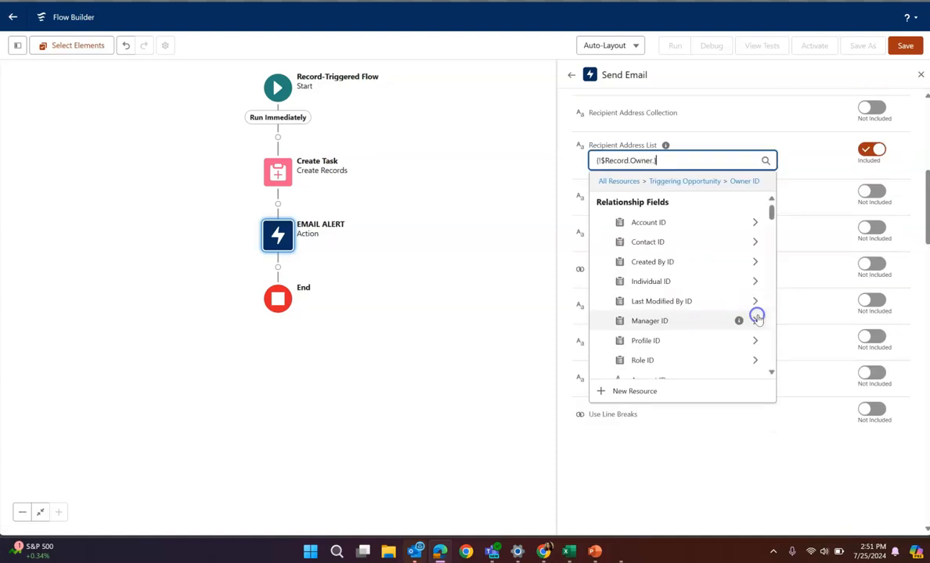
type("email")
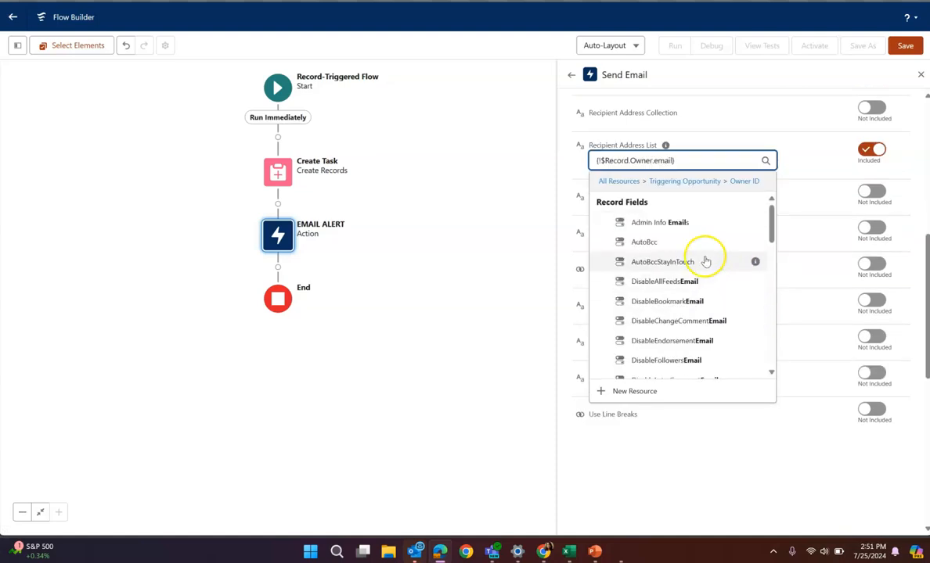
scroll(665, 294, "down", 8)
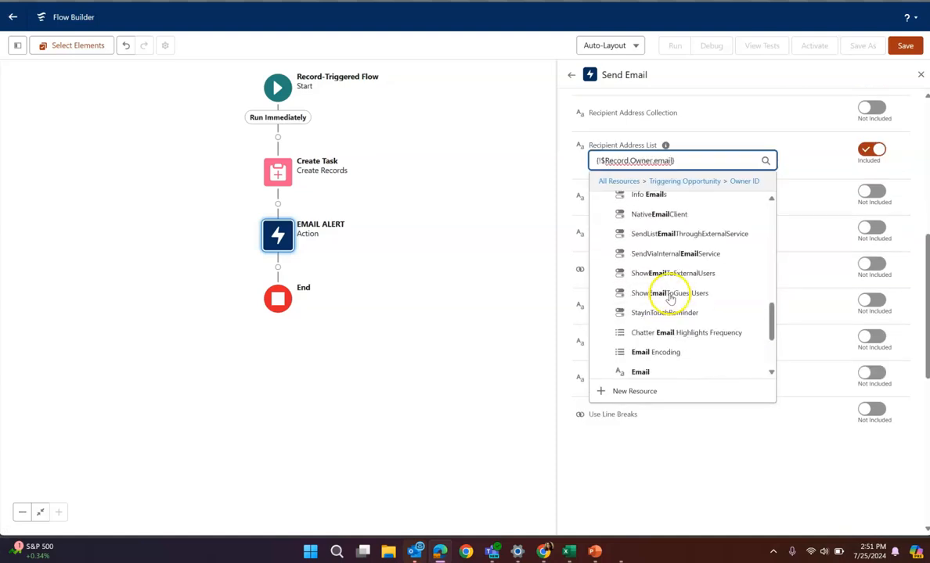
left_click(657, 251)
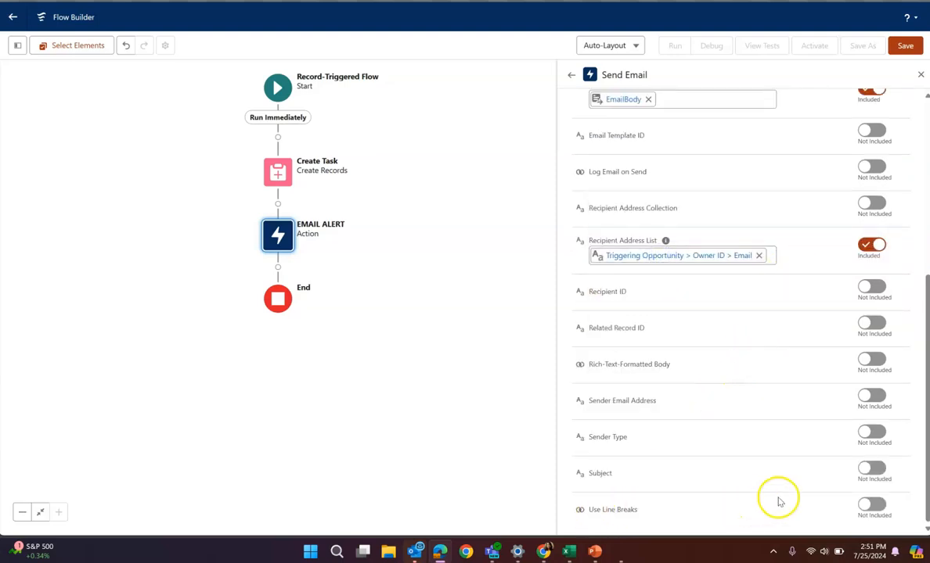
Include the Subject input of the email action and start a new Text Template resource for it with the API name EmailSubject
left_click(869, 469)
left_click(655, 485)
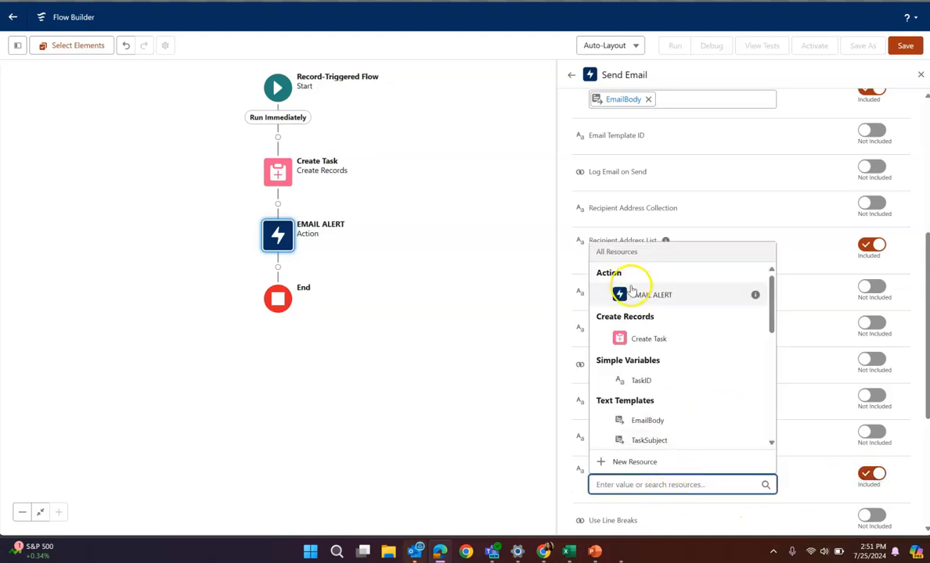
left_click(634, 462)
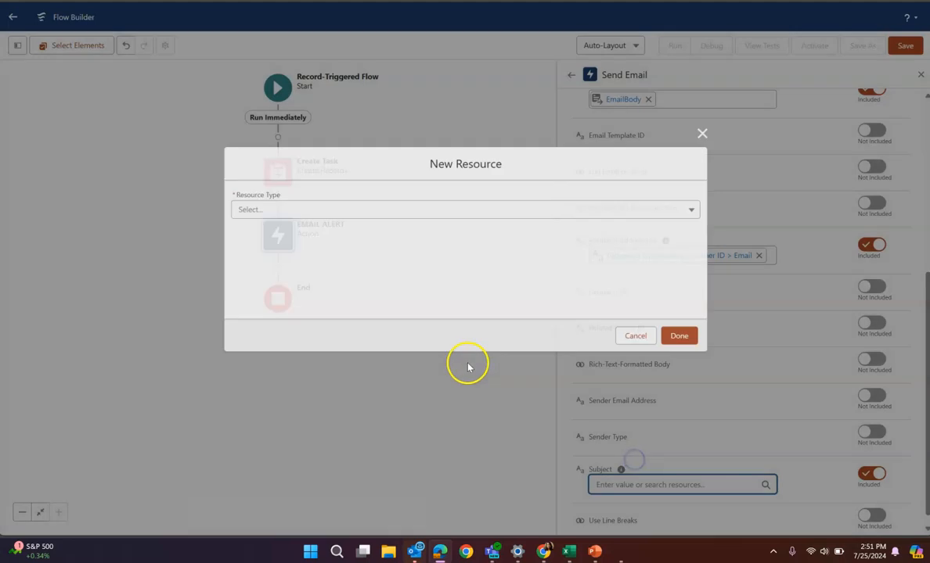
left_click(335, 209)
left_click(271, 236)
left_click(280, 189)
left_click(280, 290)
left_click(268, 190)
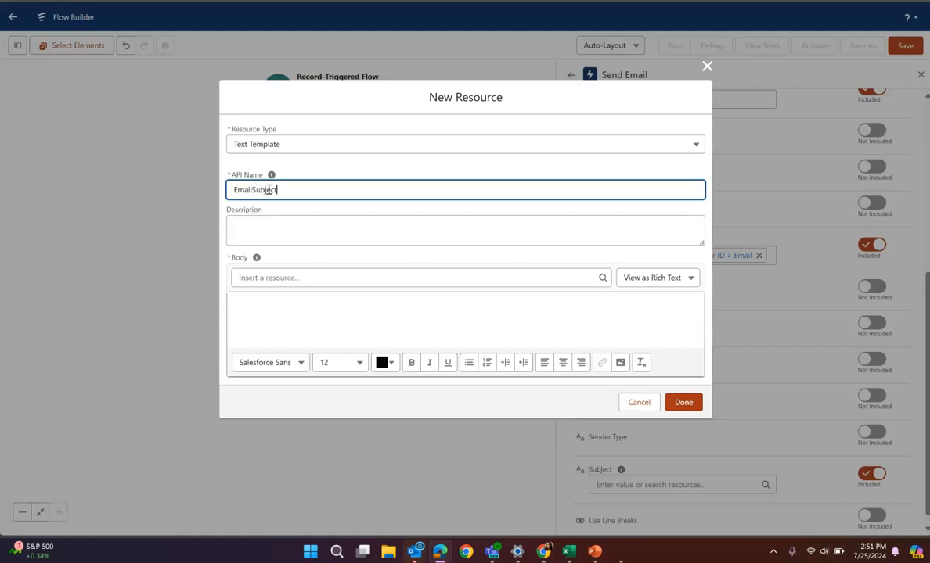
Fill the EmailSubject body with the opportunity name reference followed by text: "{!$Record.Name} is Closed Won"
left_click(273, 303)
left_click(278, 280)
scroll(326, 395, "down", 10)
left_click(298, 428)
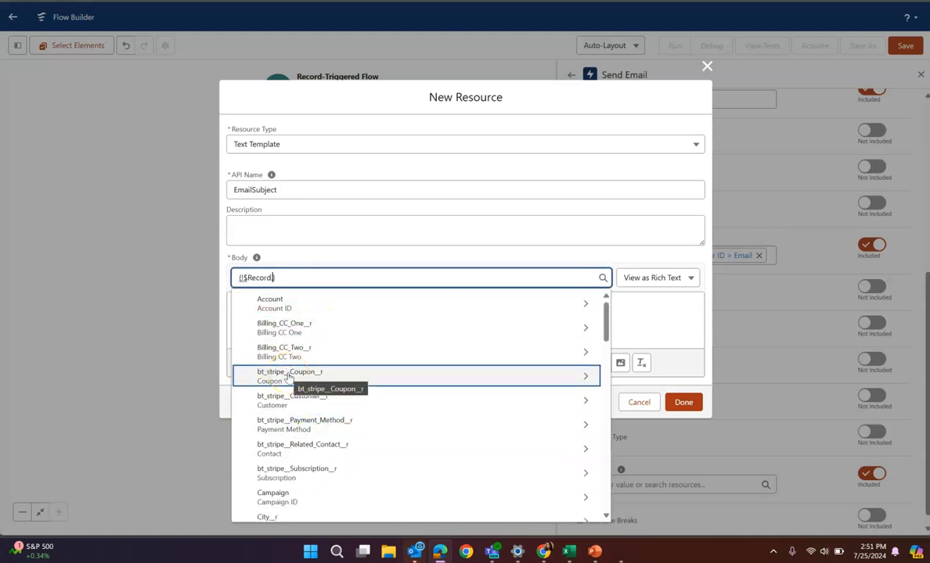
type("Name")
left_click(290, 348)
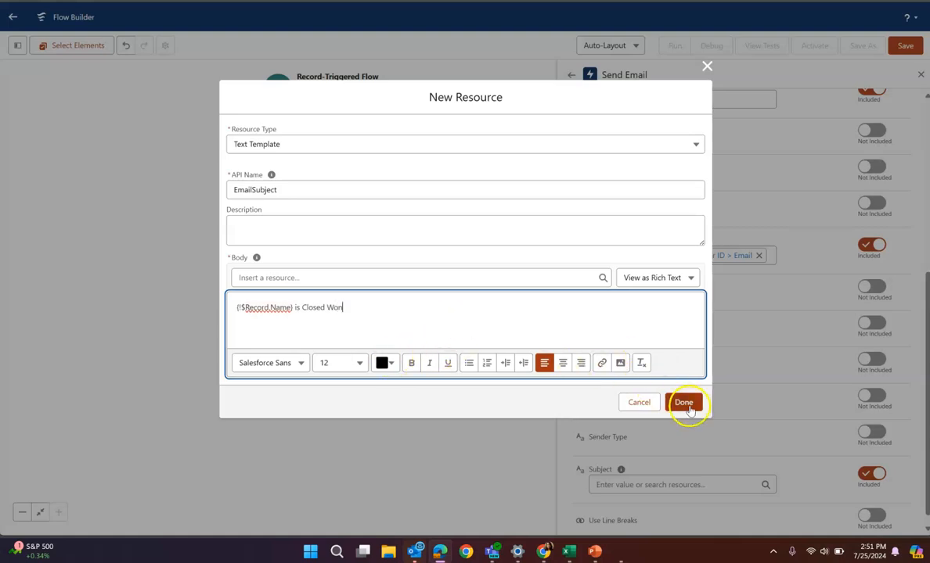
Switch the EmailSubject template to plain text and remove the paragraph tags around its text
left_click(656, 280)
left_click(647, 319)
left_click(381, 324)
key("BackSpace")
left_click_drag(247, 326, 235, 326)
key("BackSpace")
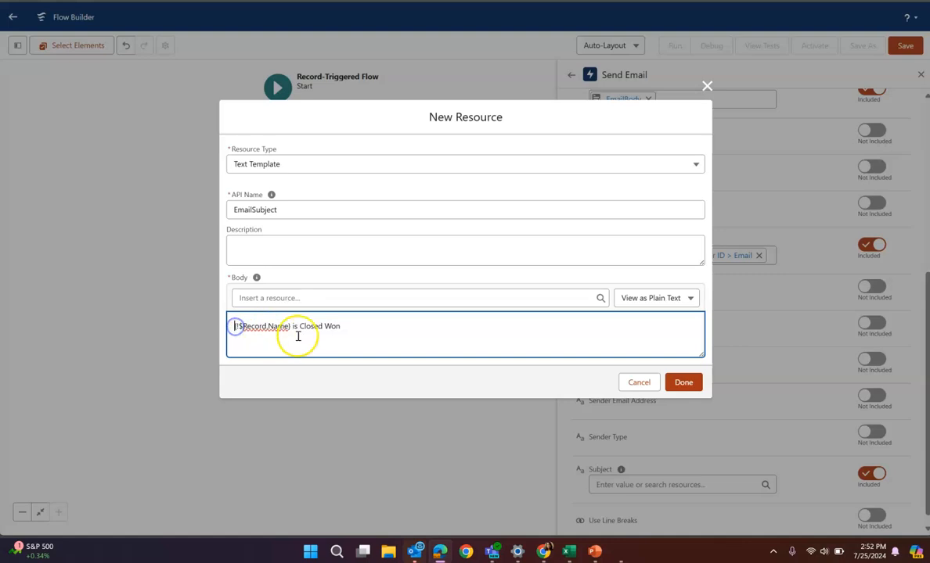
Finish the EmailSubject text template so it is stored as a flow resource
left_click(681, 382)
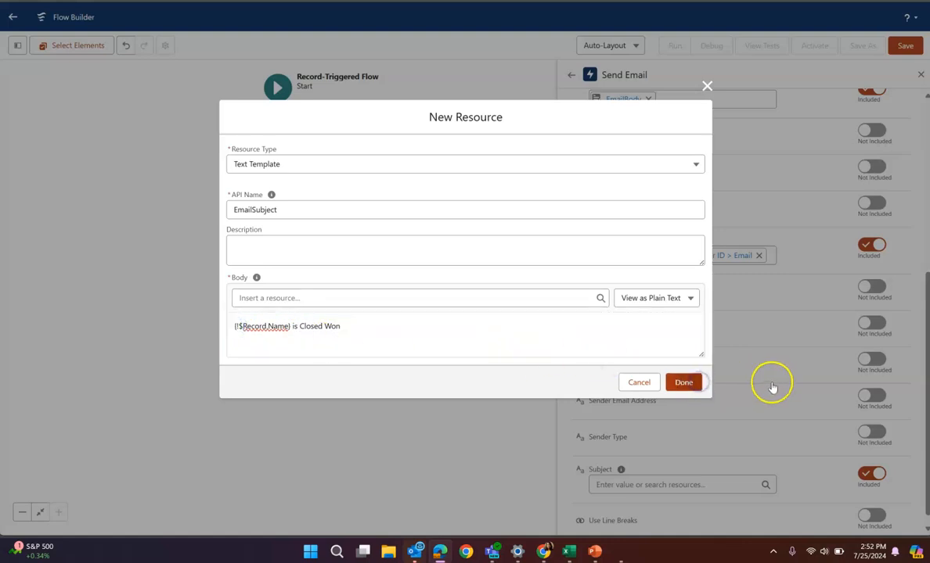
scroll(760, 394, "up", 5)
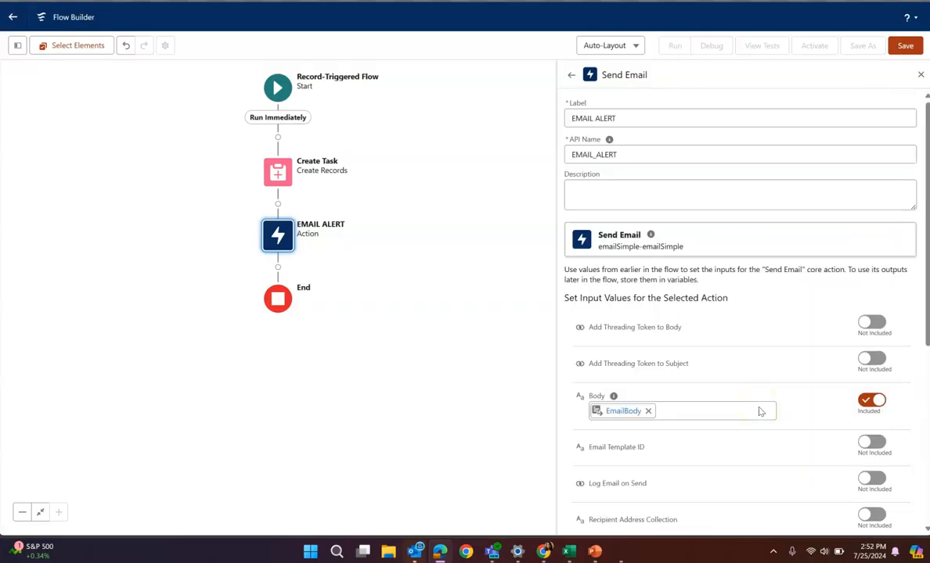
Create a new Formula resource with the API name TaskLink and the data type Text
left_click(17, 46)
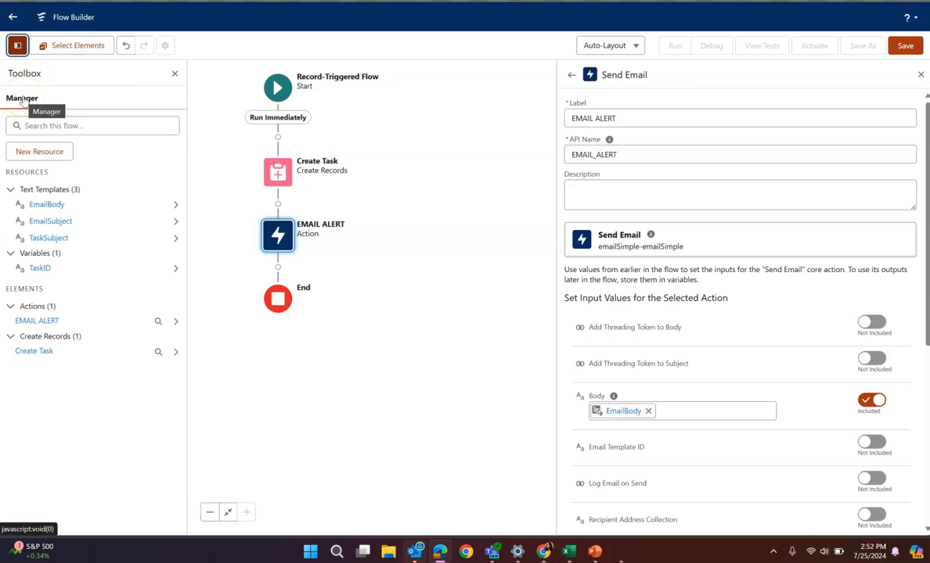
left_click(60, 151)
left_click(305, 209)
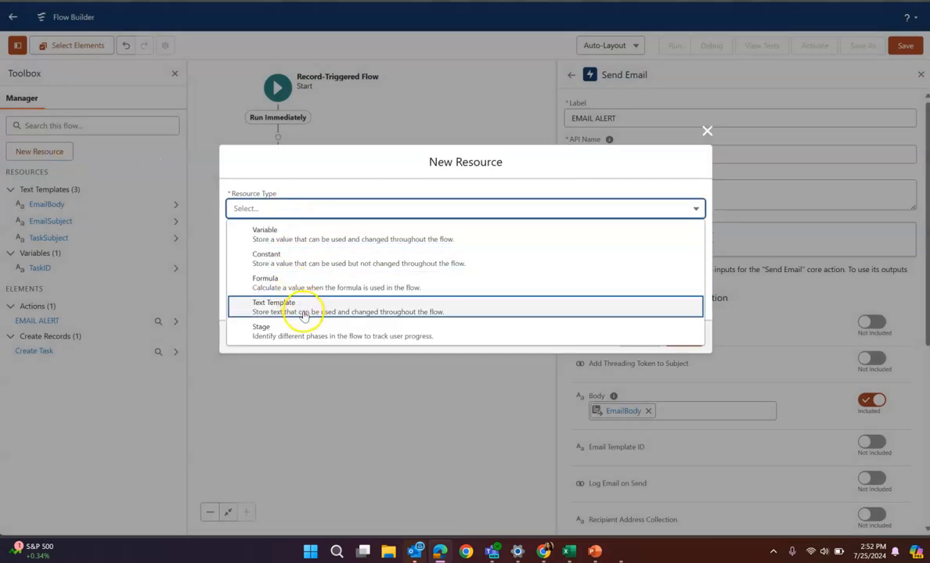
left_click(293, 283)
left_click(293, 176)
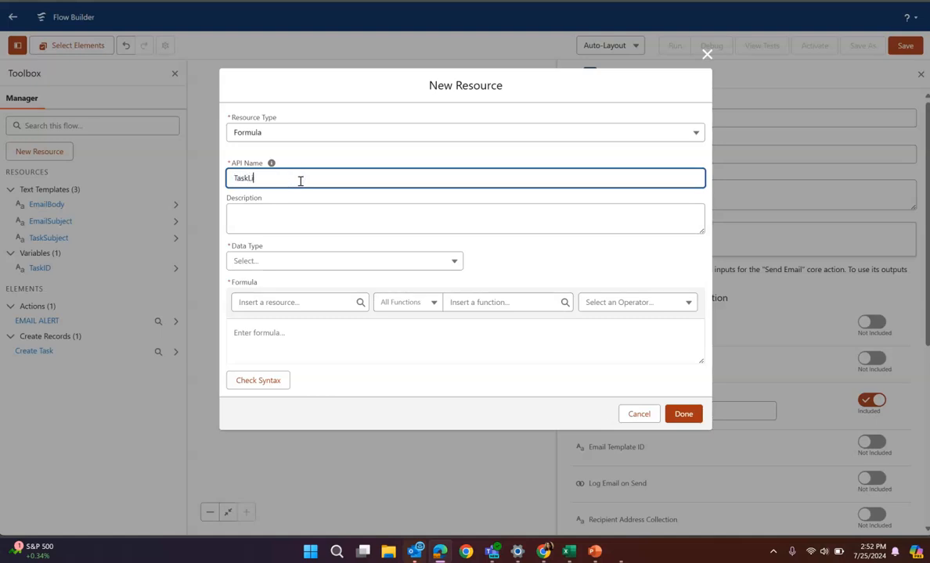
left_click(272, 263)
left_click(275, 286)
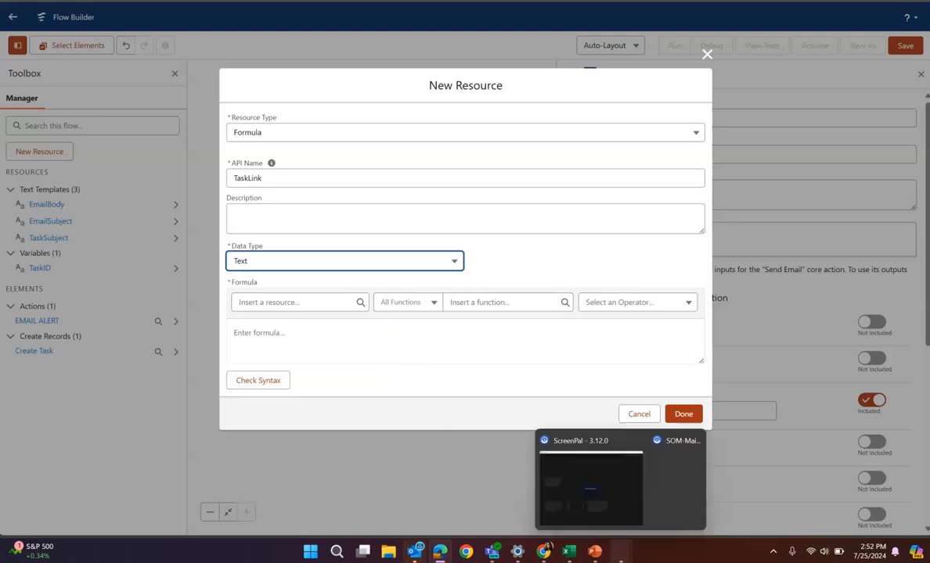
Switch to Tracker.xlsx in Excel and copy the Partner_Server_URL_340 formula from cell B140 of the Daily Tasks sheet
mouse_move(568, 552)
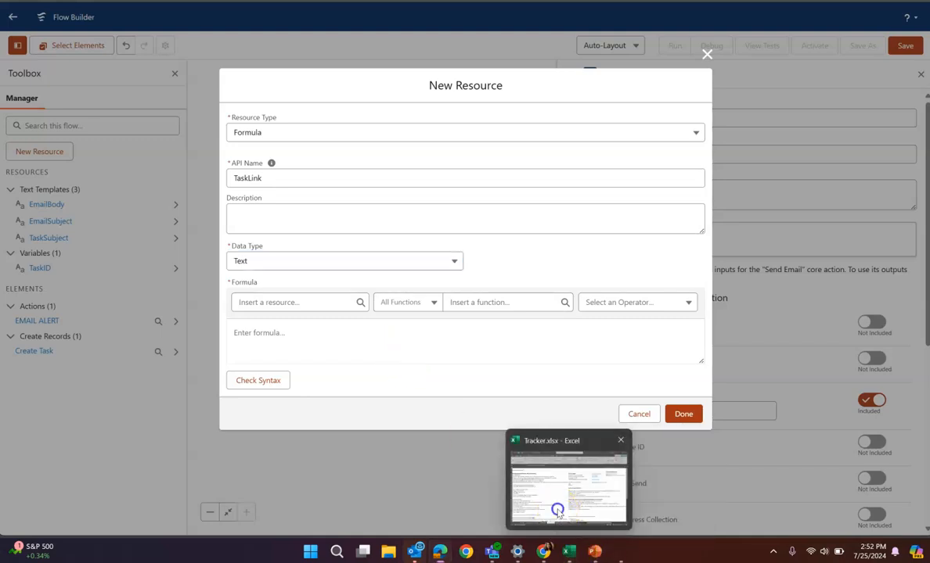
left_click(533, 501)
scroll(195, 452, "down", 15)
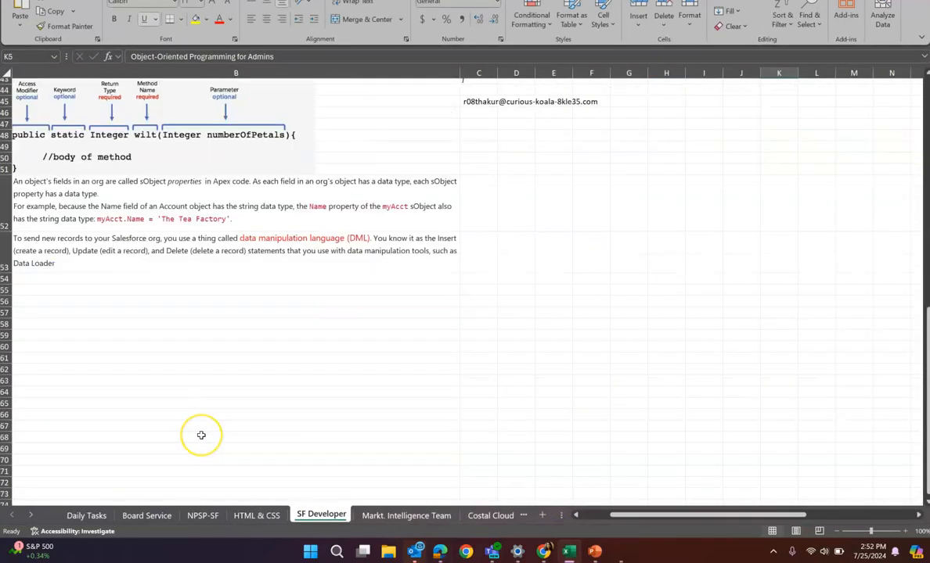
scroll(201, 434, "up", 3)
left_click(101, 515)
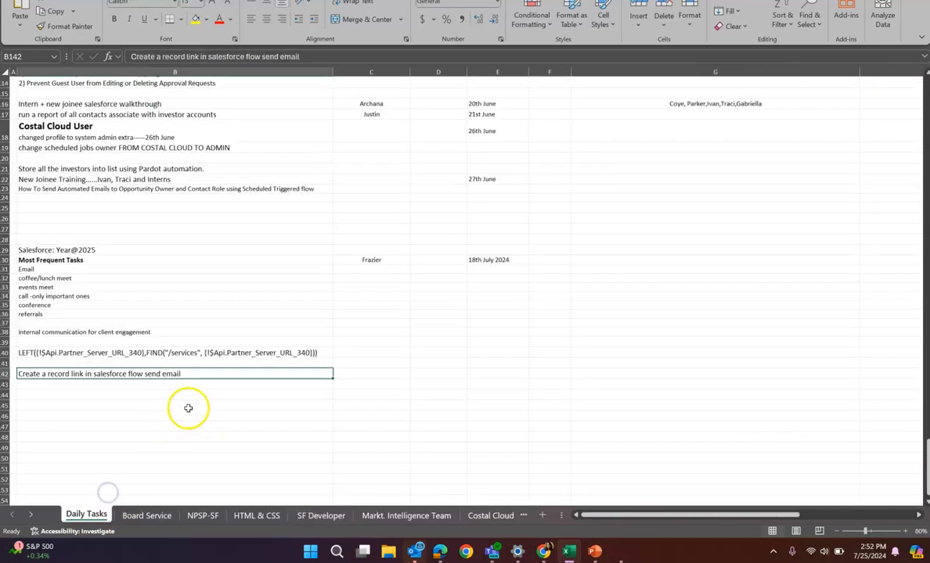
left_click(315, 352)
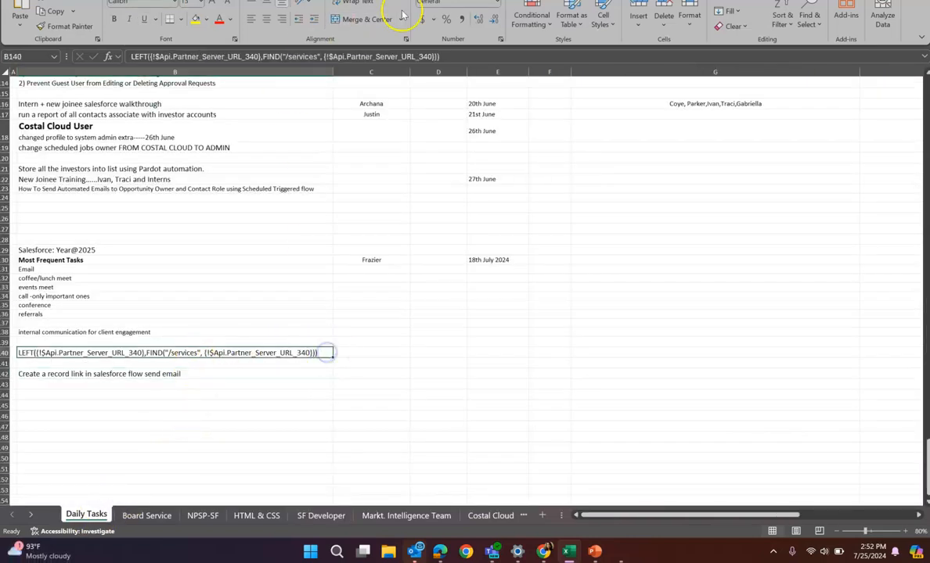
left_click(376, 56)
left_click_drag(377, 56, 164, 59)
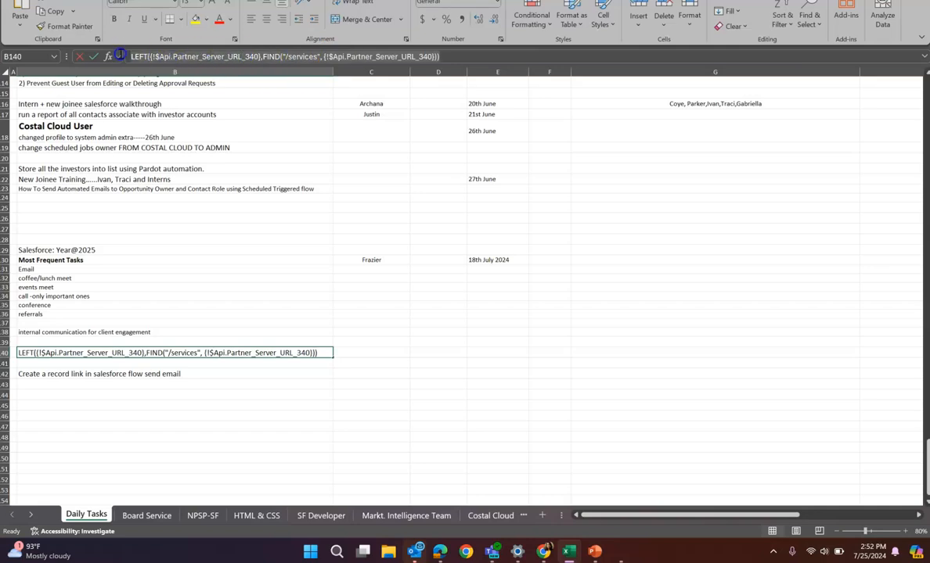
left_click(119, 55)
Switch back to Flow Builder, paste the copied LEFT/FIND server URL formula into TaskLink, and append "&"
mouse_move(546, 554)
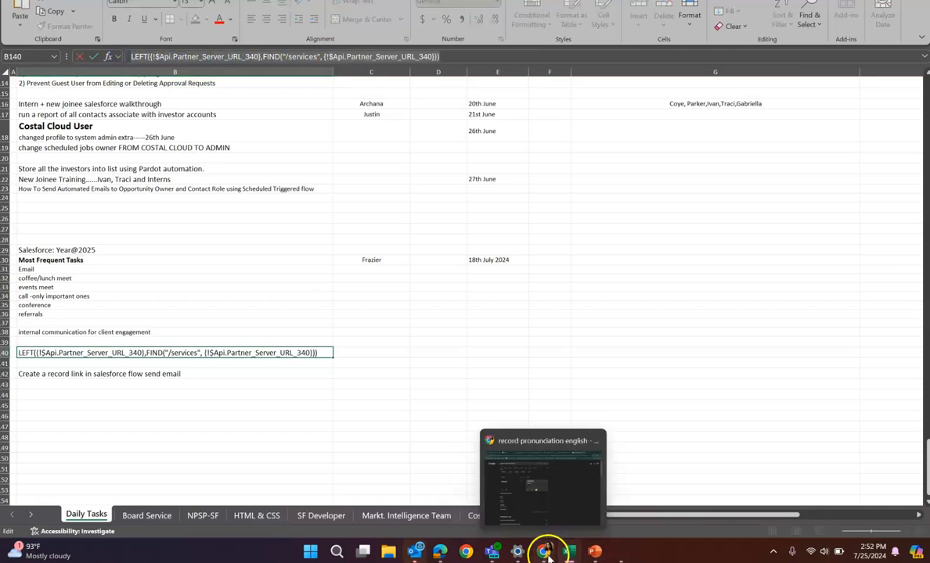
mouse_move(439, 550)
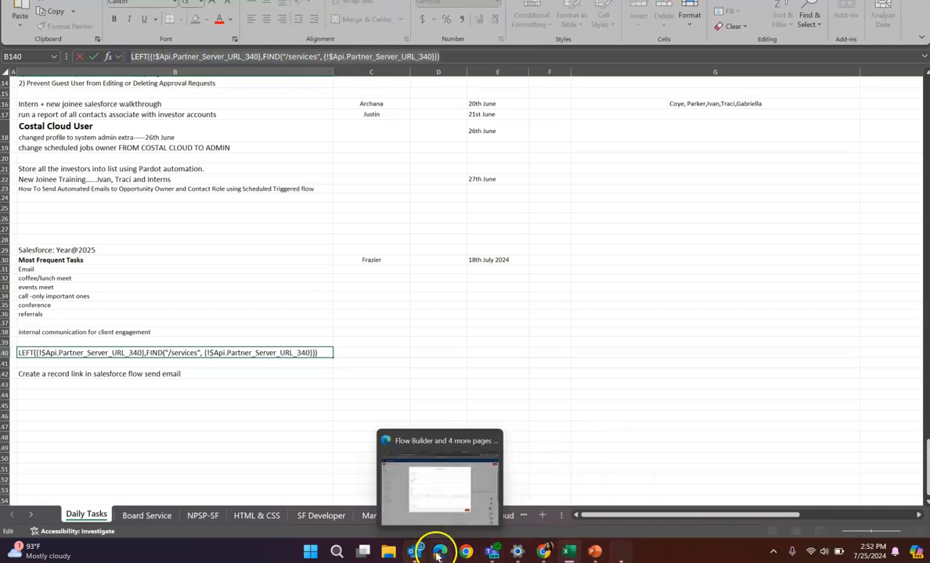
left_click(439, 508)
left_click(314, 338)
type("LEFT({!$Api.Partner_Server_URL_340},FIND(\"/services\", {!$Api.Partner_Server_URL_340}))")
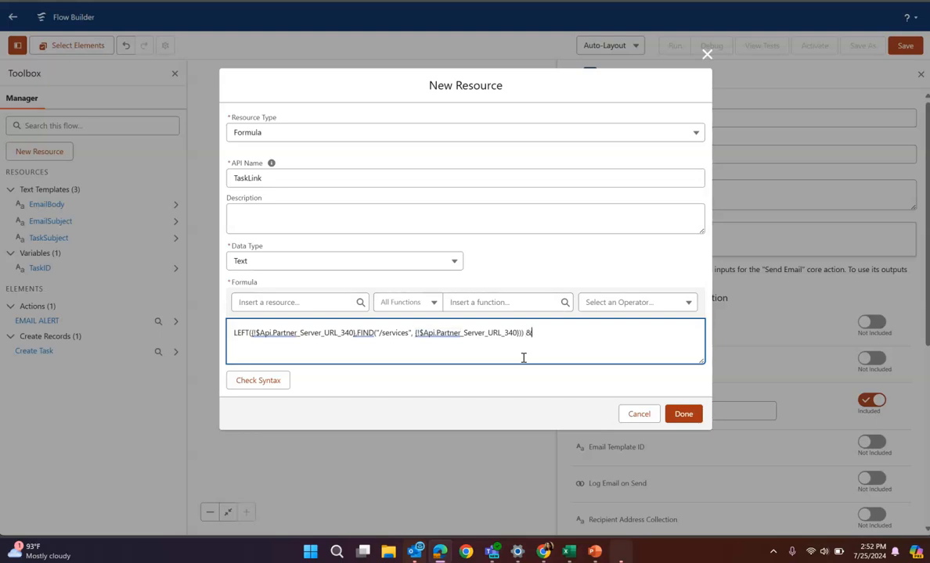
Insert the TaskID variable after the "&" in the TaskLink formula and finish the resource
left_click(306, 301)
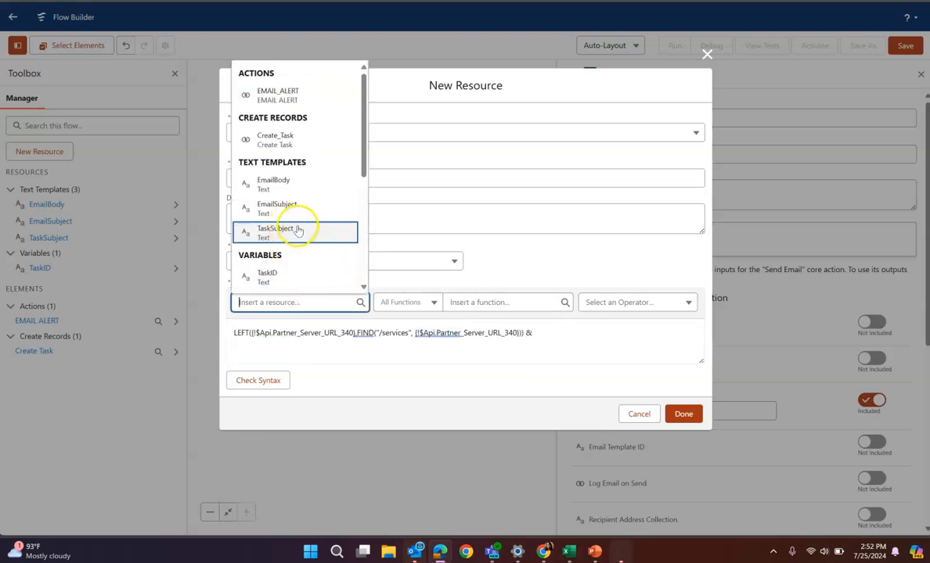
scroll(313, 166, "down", 5)
scroll(312, 166, "up", 5)
scroll(296, 232, "down", 1)
scroll(293, 226, "down", 3)
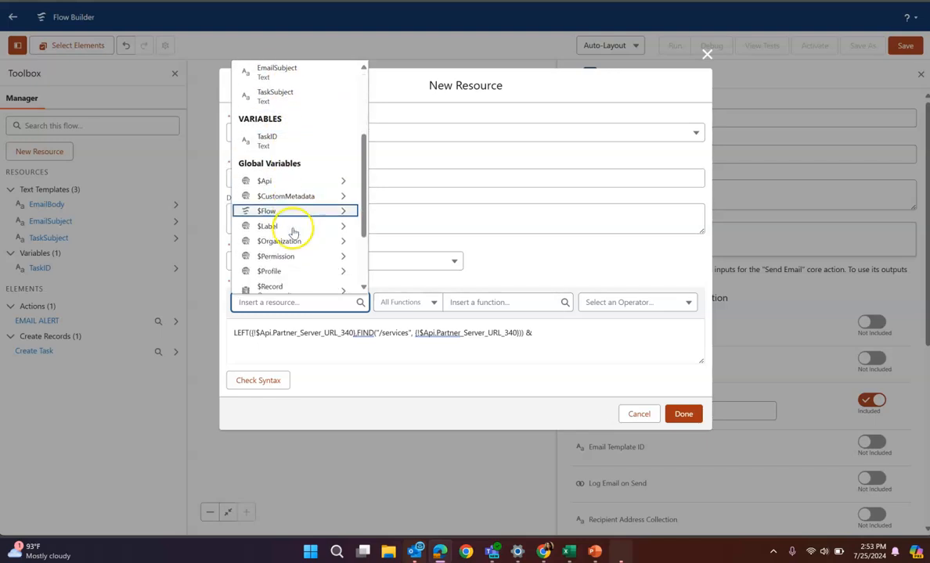
scroll(292, 234, "up", 4)
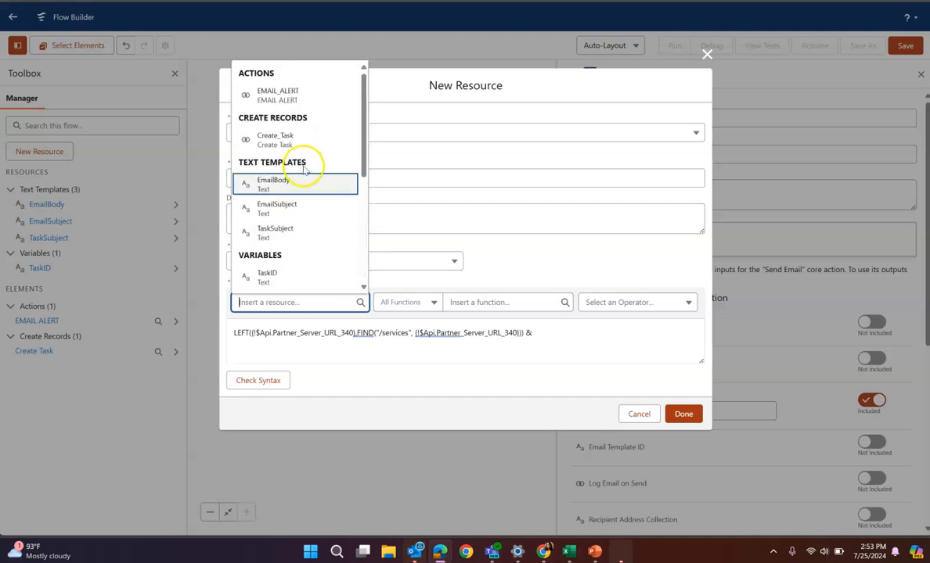
scroll(302, 184, "down", 1)
left_click(294, 213)
left_click(606, 341)
left_click(684, 417)
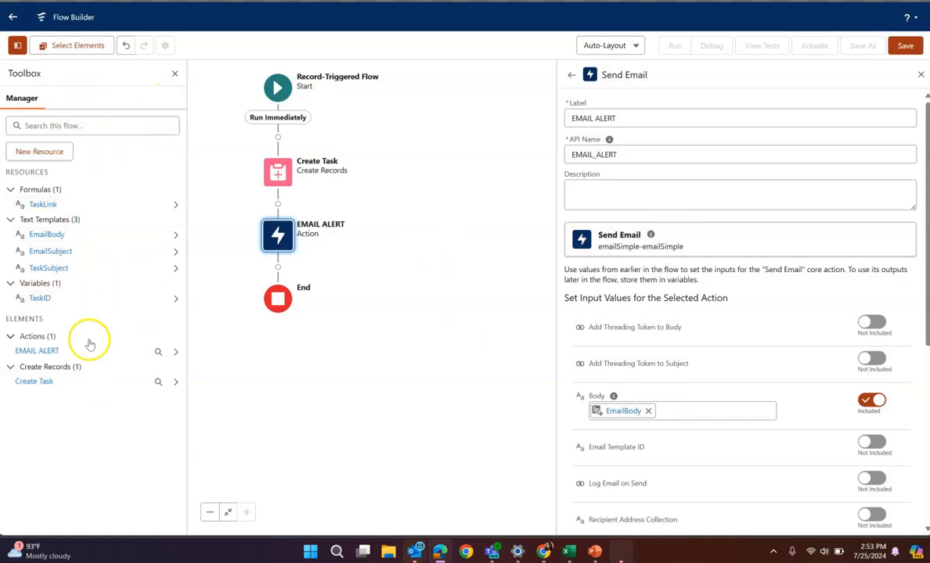
Edit the EmailBody template and add the line "A task is created for you." below the congratulation sentence
left_click(173, 234)
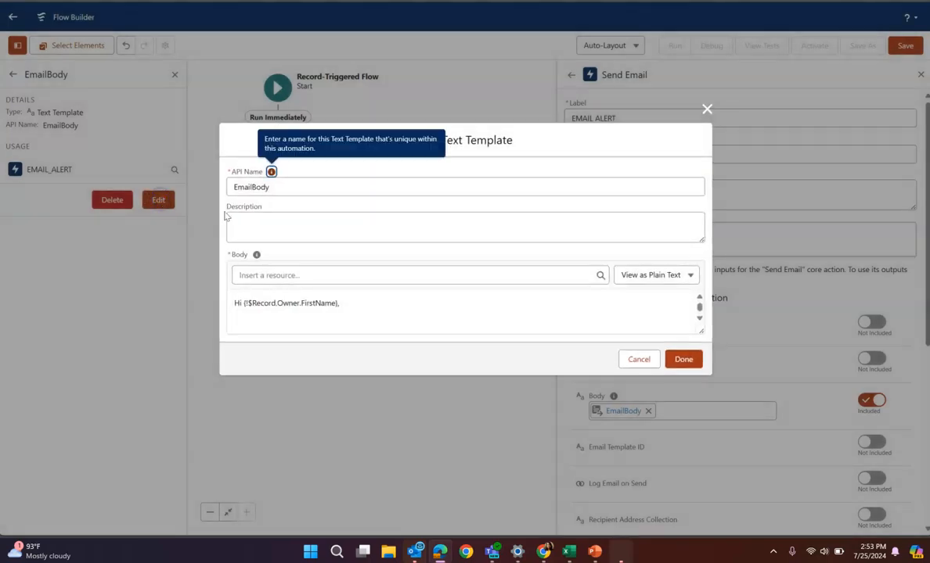
left_click(365, 306)
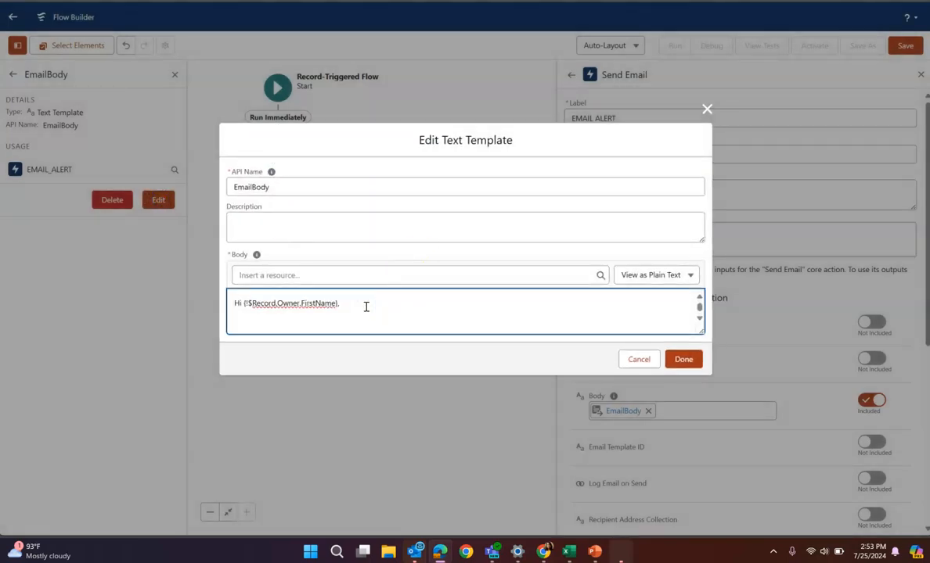
key("ctrl+v")
scroll(370, 307, "up", 5)
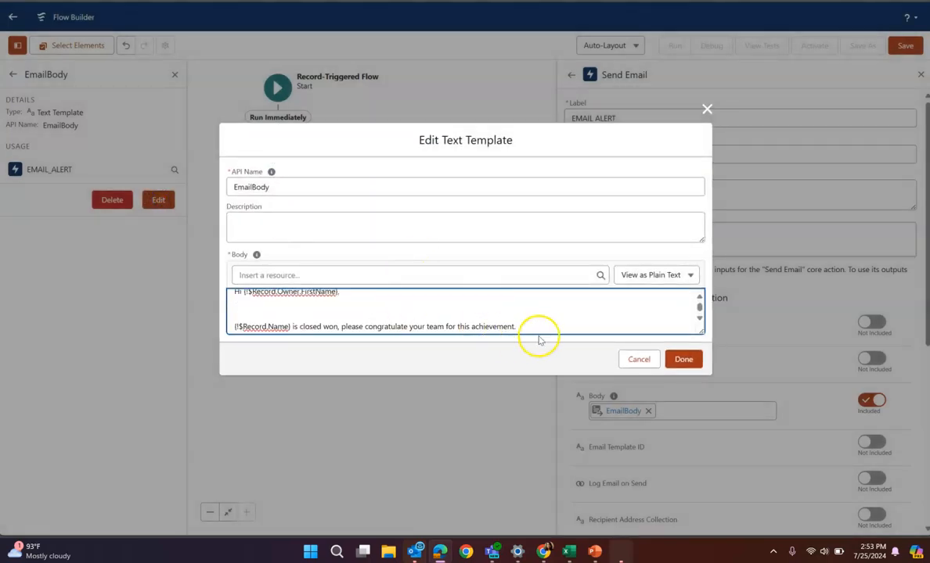
scroll(536, 324, "down", 2)
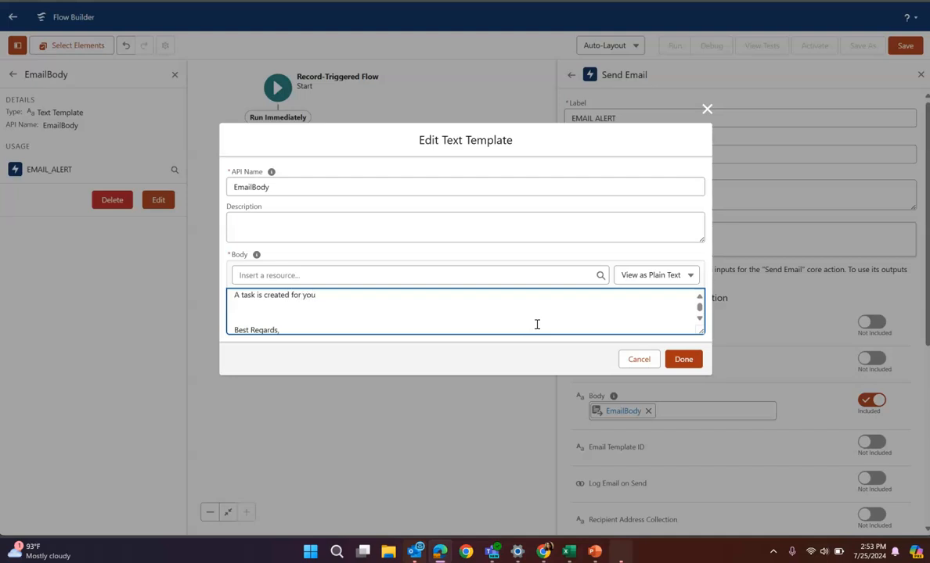
Insert the TaskLink formula reference below the new line in EmailBody and finish editing the template
left_click(264, 275)
left_click(330, 431)
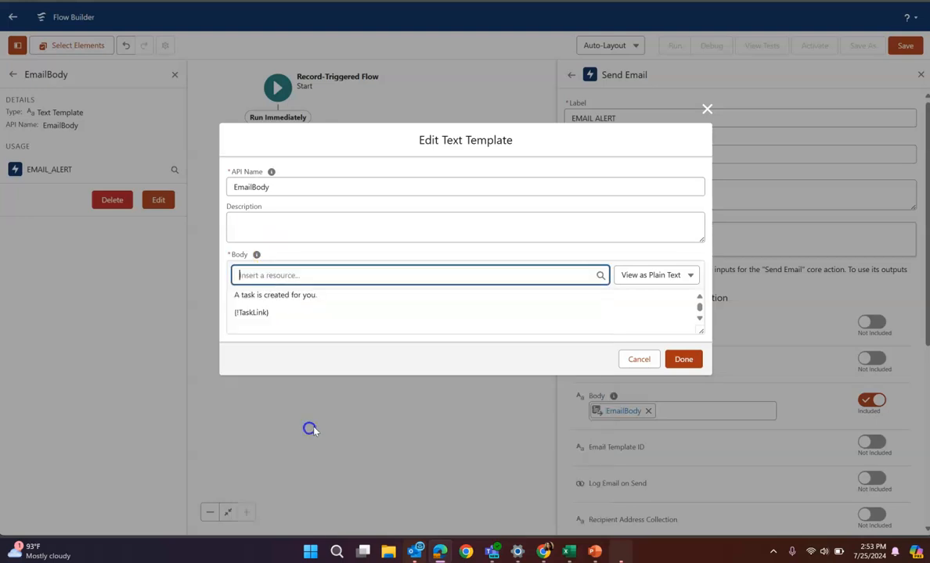
left_click(360, 321)
left_click(679, 359)
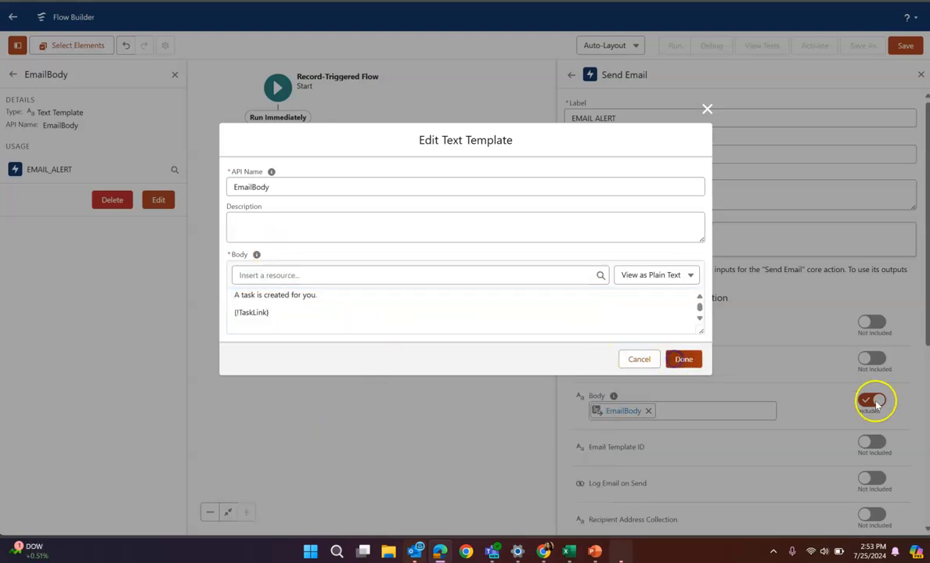
left_click(417, 344)
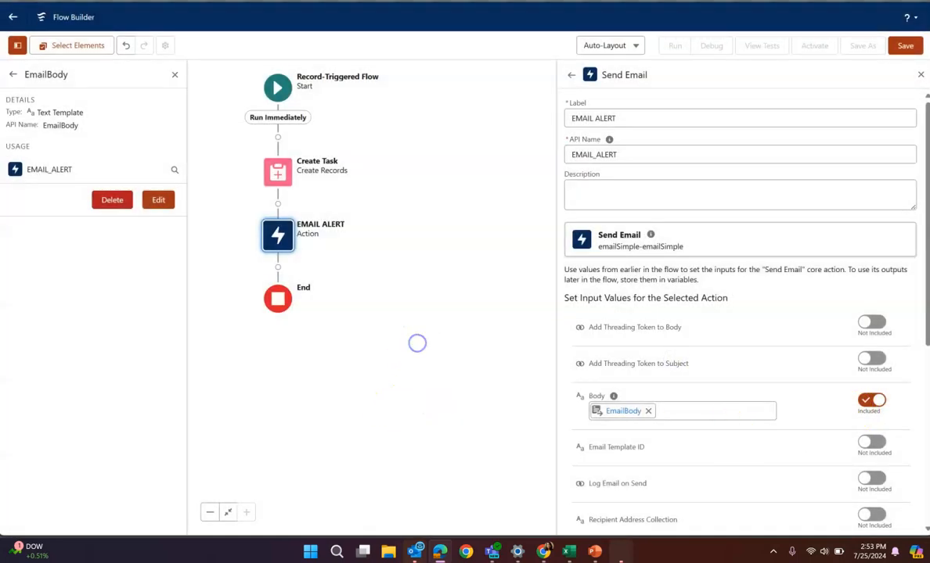
Save the flow with the label "Opportunity is closed won" and close the Send Email settings
left_click(905, 46)
left_click(271, 218)
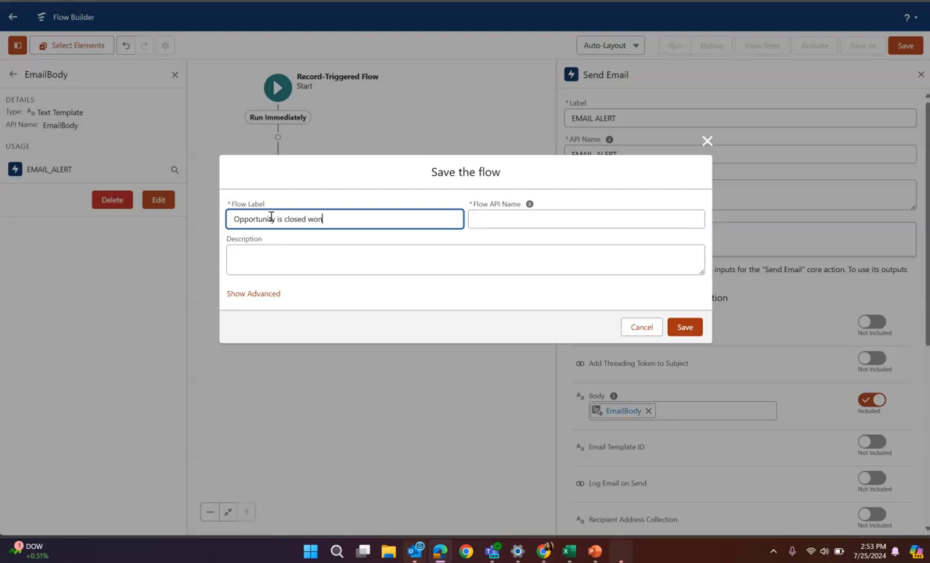
left_click(583, 220)
left_click(685, 327)
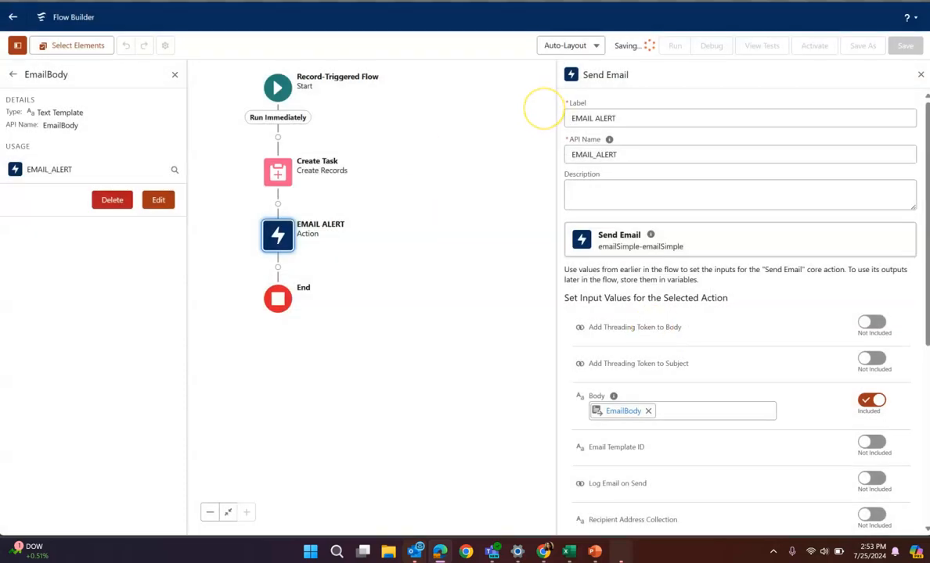
left_click(923, 79)
Debug the flow on the Test opp Address opportunity, skipping start condition requirements, and examine the EMAIL ALERT details
left_click(707, 47)
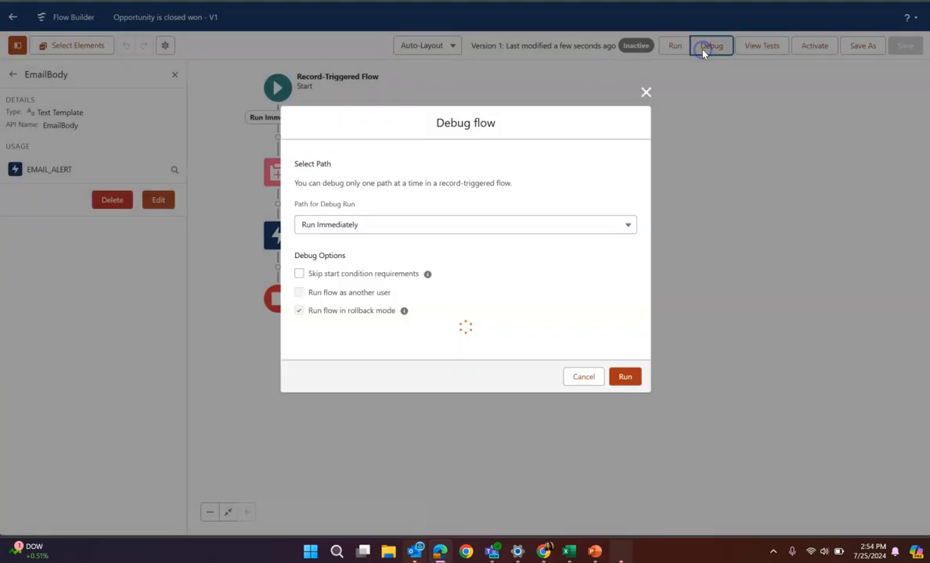
left_click(315, 353)
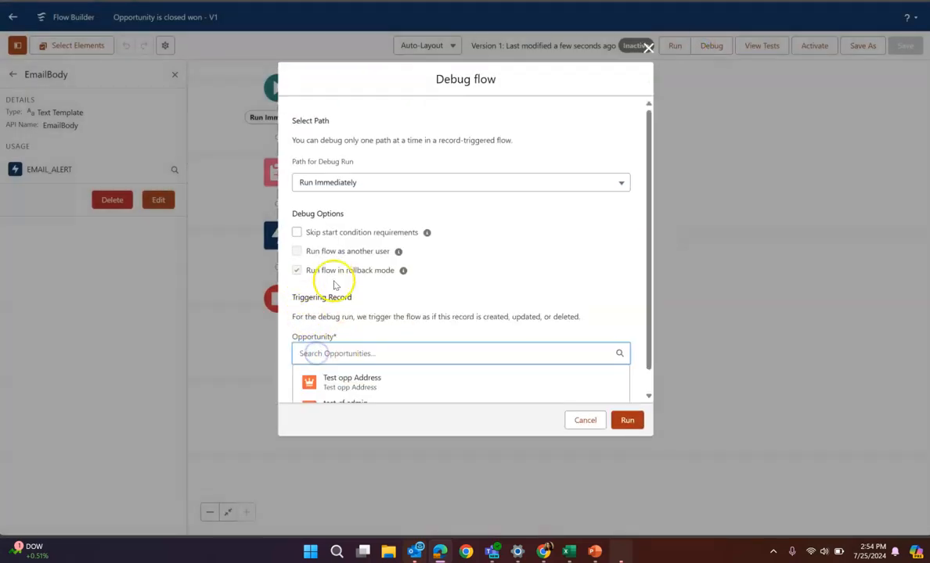
left_click(364, 383)
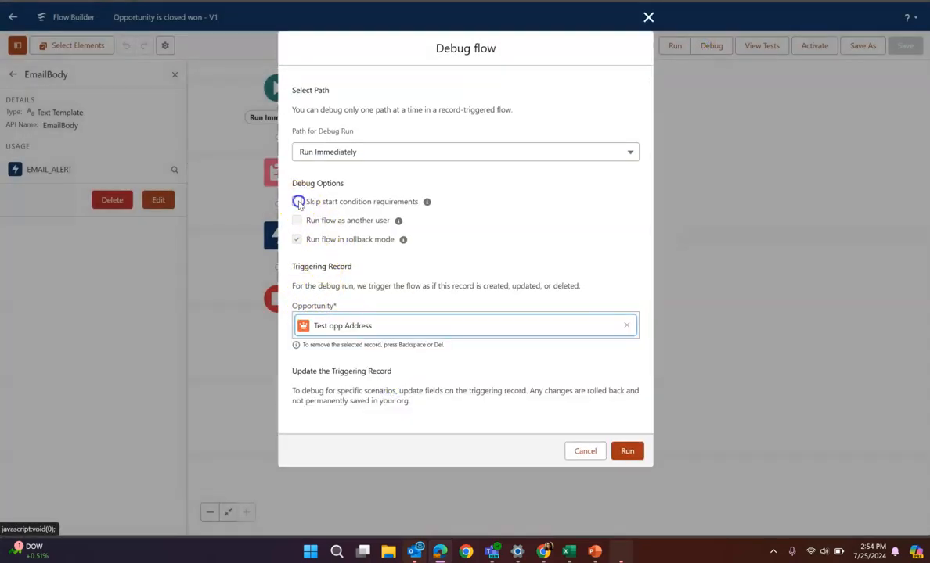
left_click(297, 202)
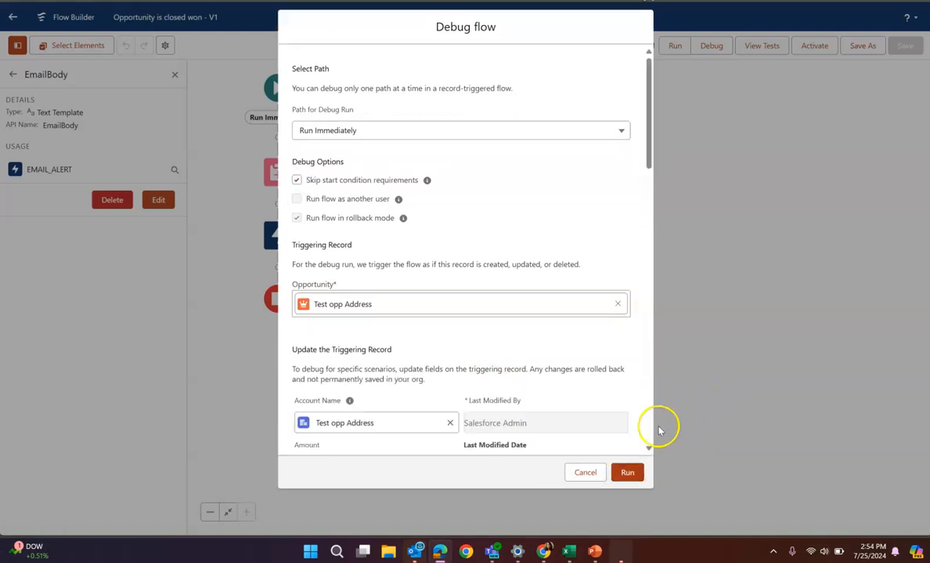
left_click(626, 472)
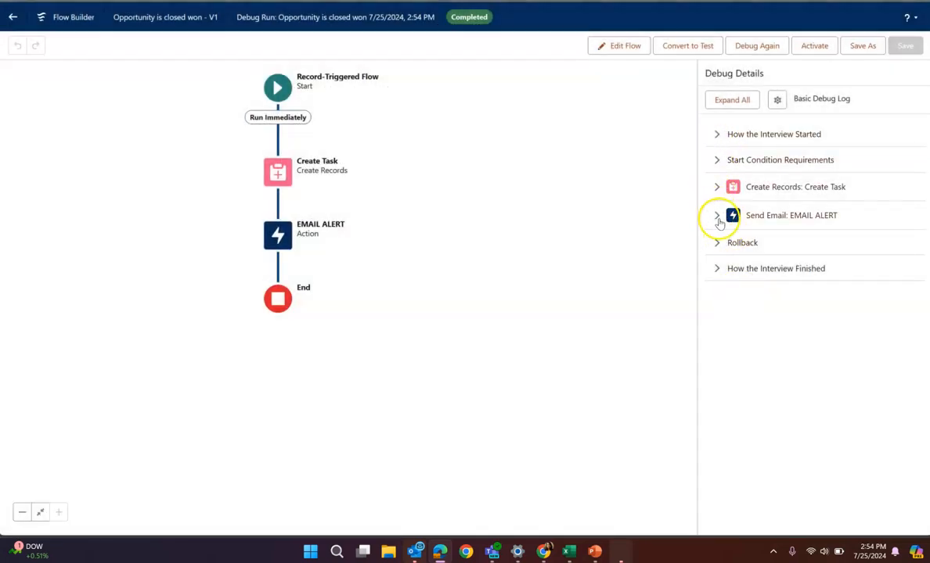
left_click(718, 218)
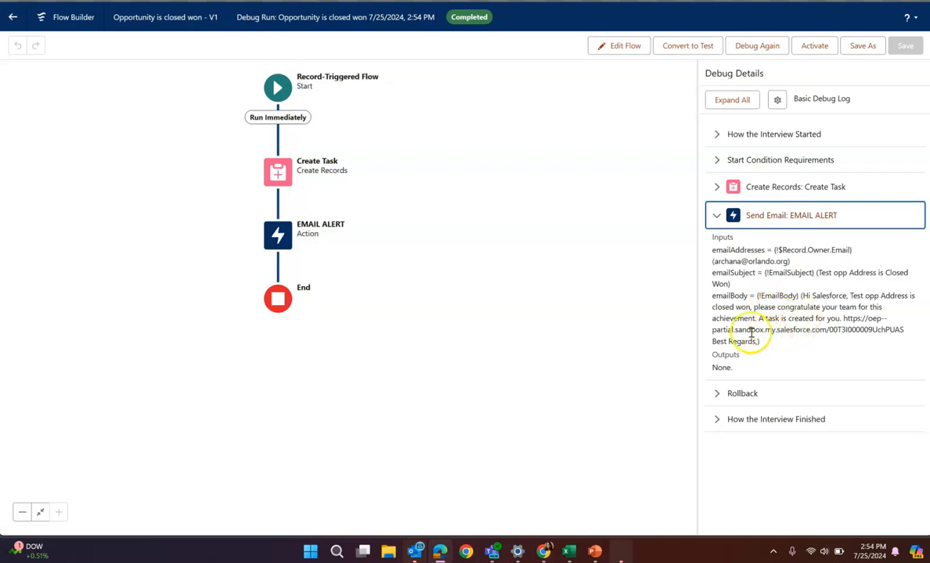
left_click(713, 216)
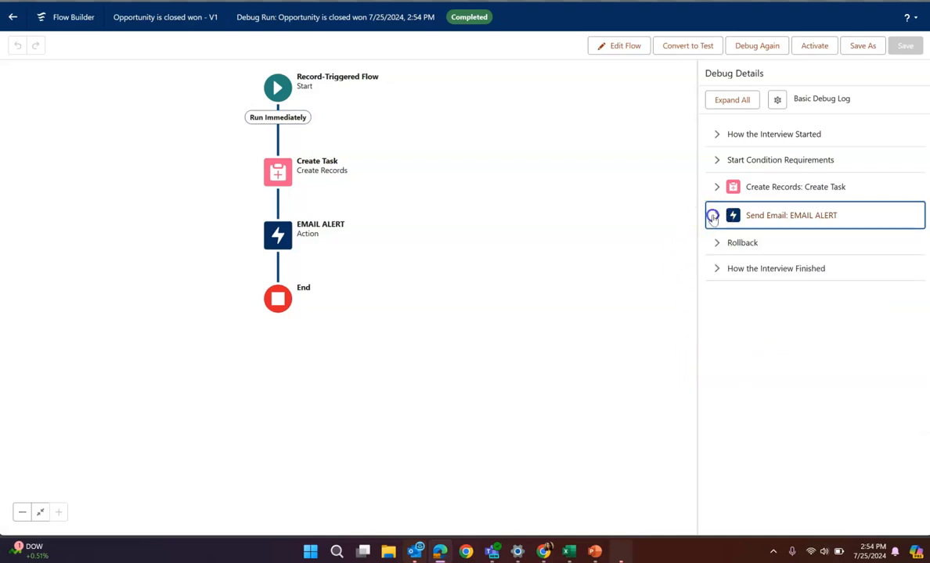
Activate the "Opportunity is closed won" flow
left_click(806, 45)
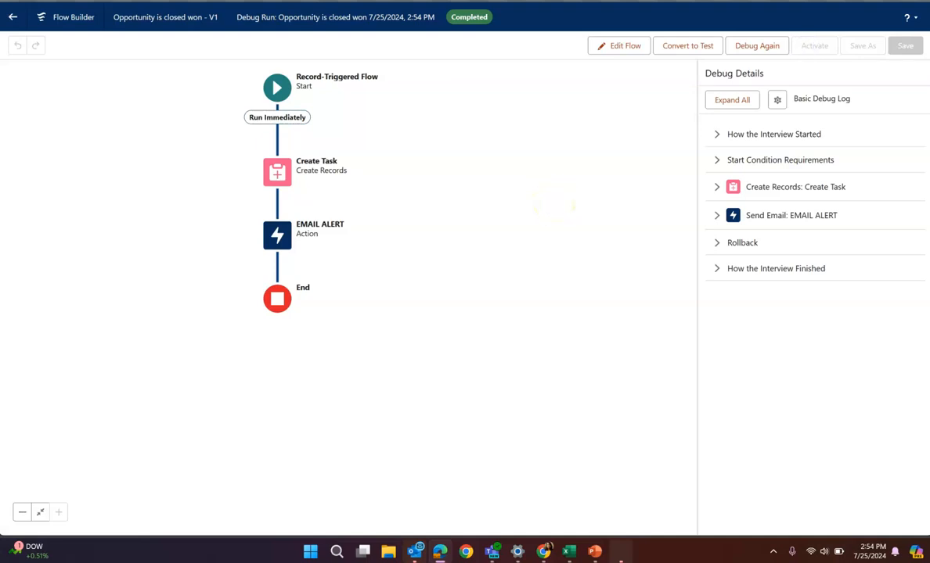
Close the Test opp Address opportunity with the stage Closed Won and save it
key("ctrl+shift+Tab")
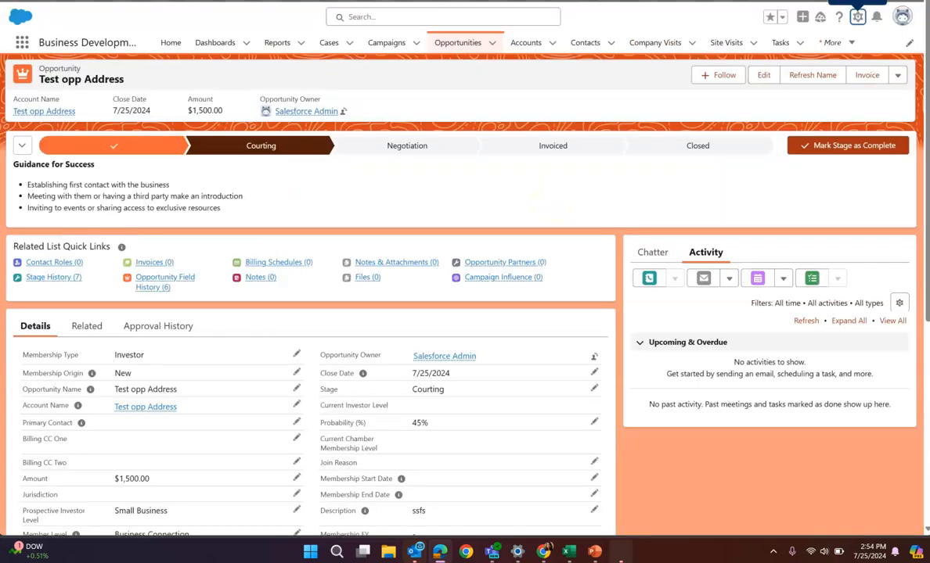
left_click(694, 146)
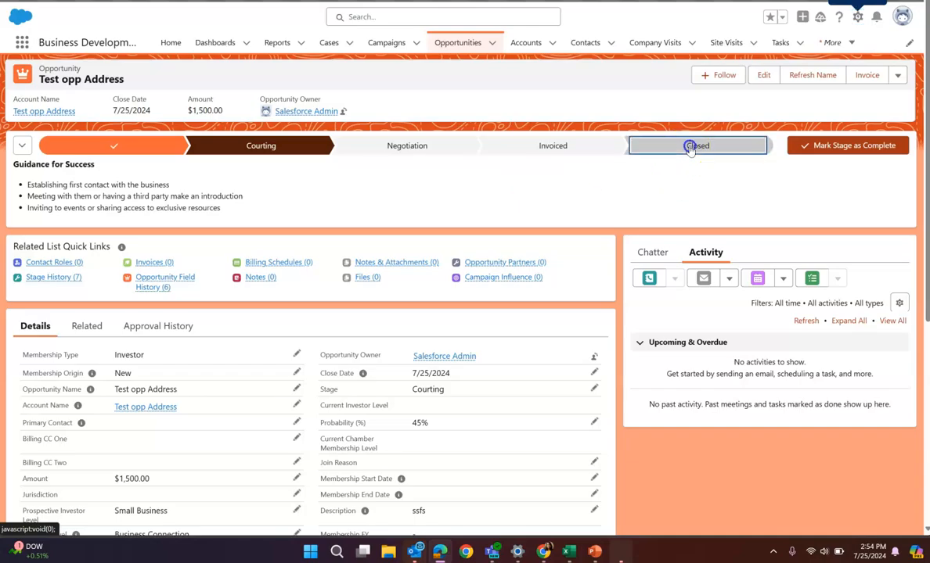
left_click(828, 146)
left_click(571, 256)
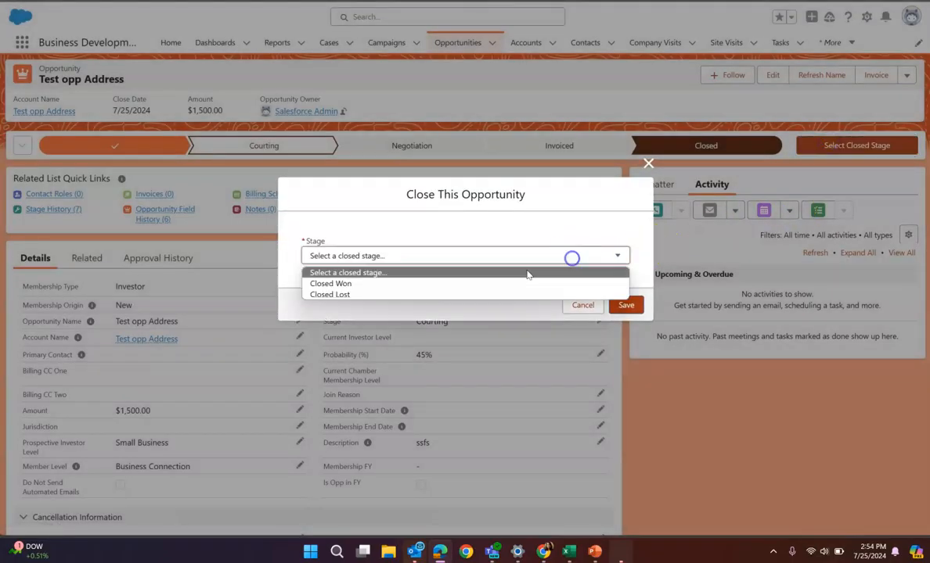
left_click(383, 285)
left_click(626, 305)
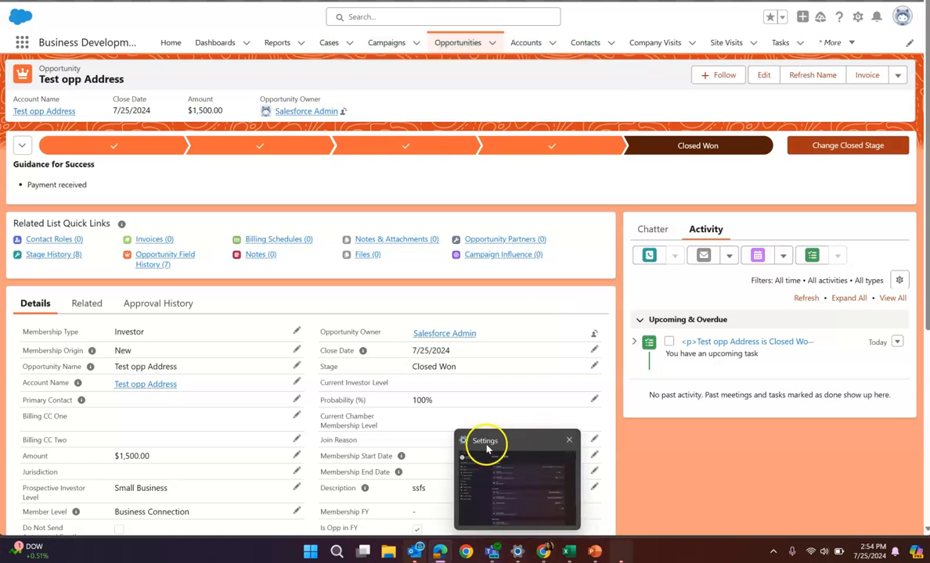
Switch to Outlook, open the "Sandbox: Test opp Address is Closed Won" email, follow its task link and examine the task's subject
mouse_move(413, 552)
left_click(356, 481)
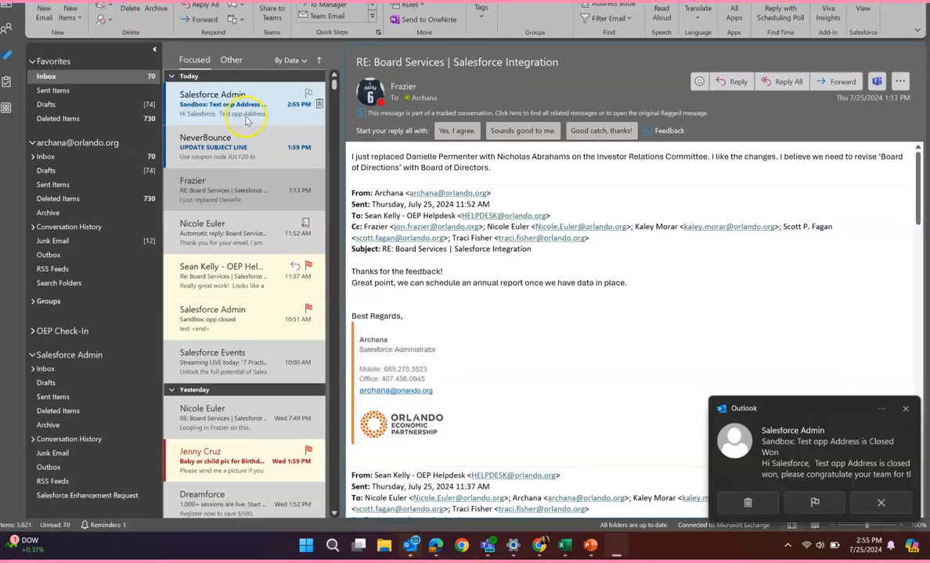
left_click(281, 113)
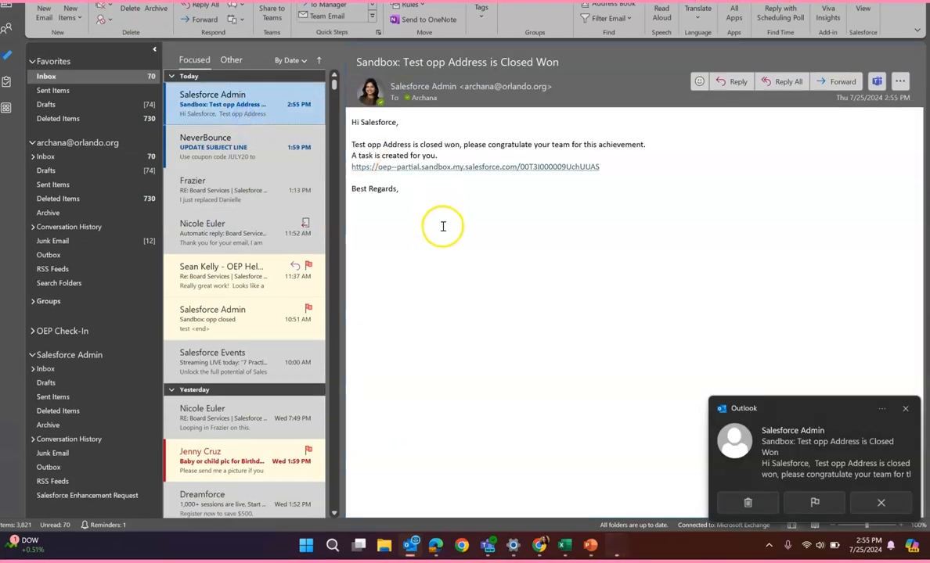
left_click(466, 168)
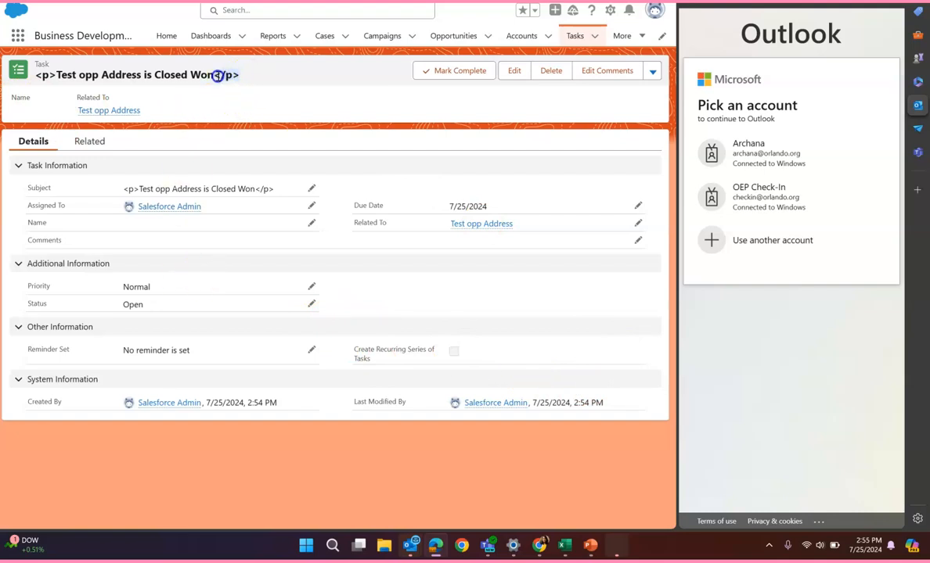
double_click(34, 78)
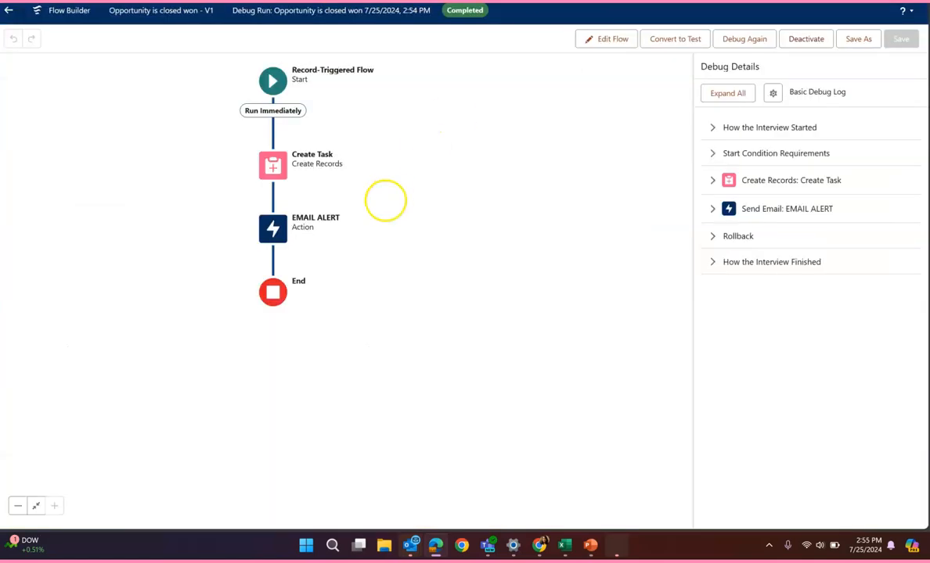
Check the Create Task field values, return the flow to editing and set the TaskSubject text template's body to View as Plain Text
double_click(280, 165)
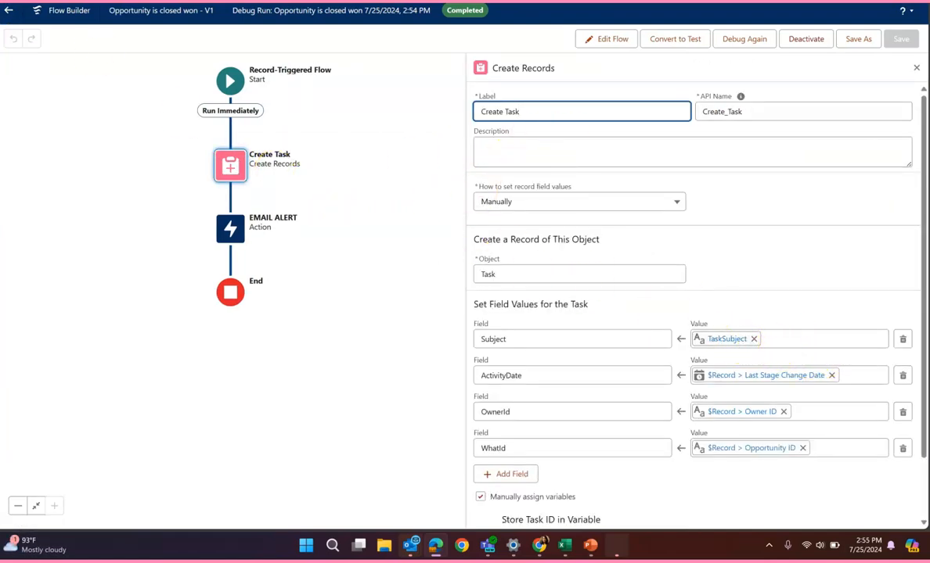
left_click(170, 56)
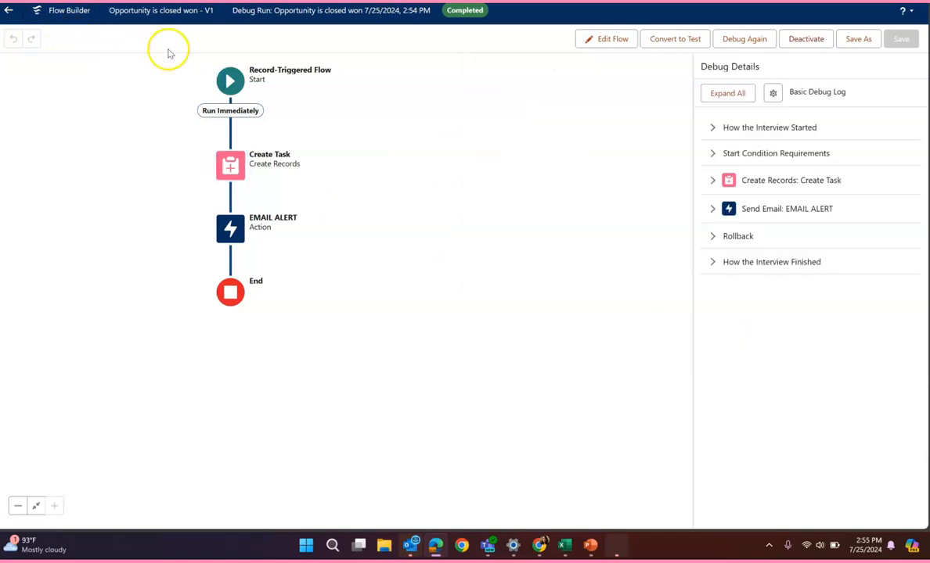
left_click(593, 39)
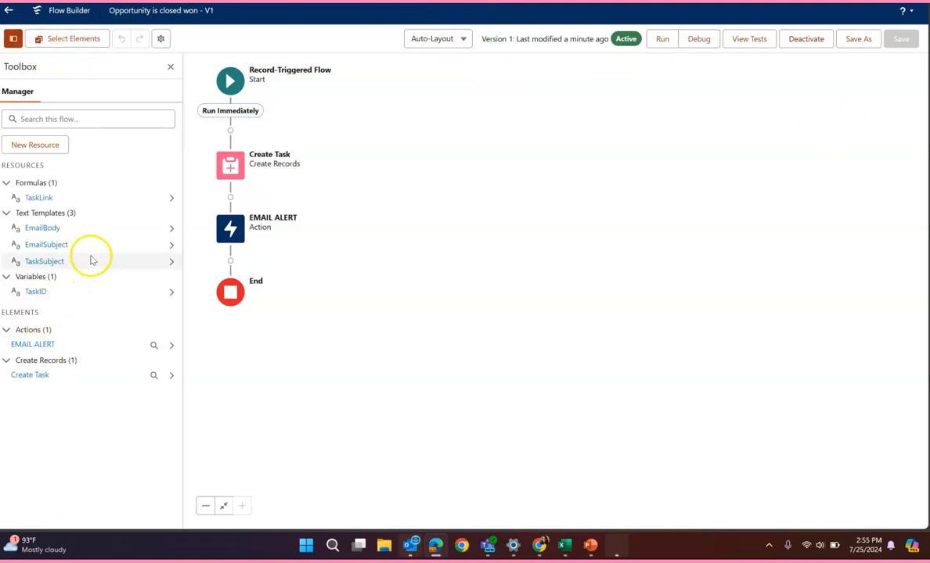
left_click(172, 263)
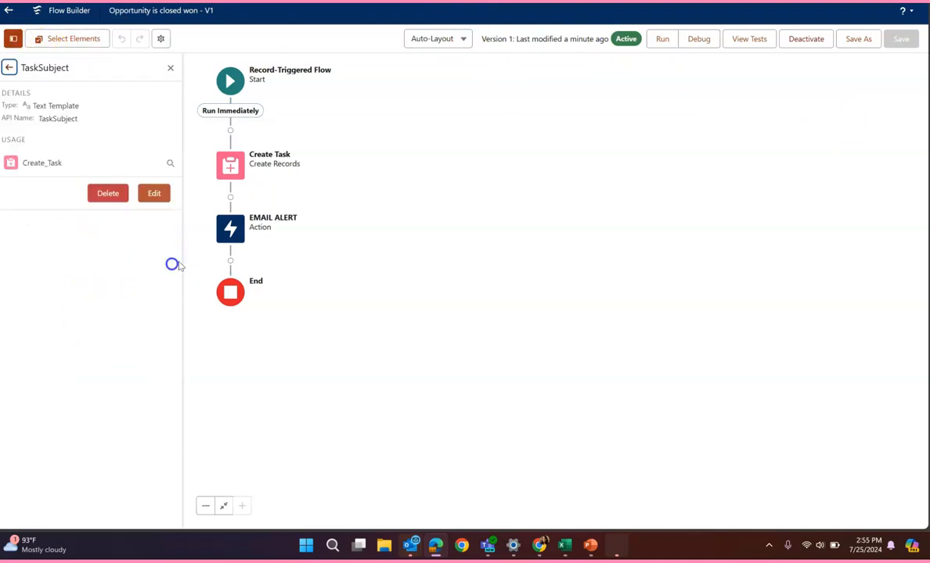
left_click(155, 202)
left_click(660, 250)
left_click(641, 290)
Remove the <p> and </p> tags from the TaskSubject body, finish the template and save the flow as a new version
left_click(381, 295)
key("BackSpace")
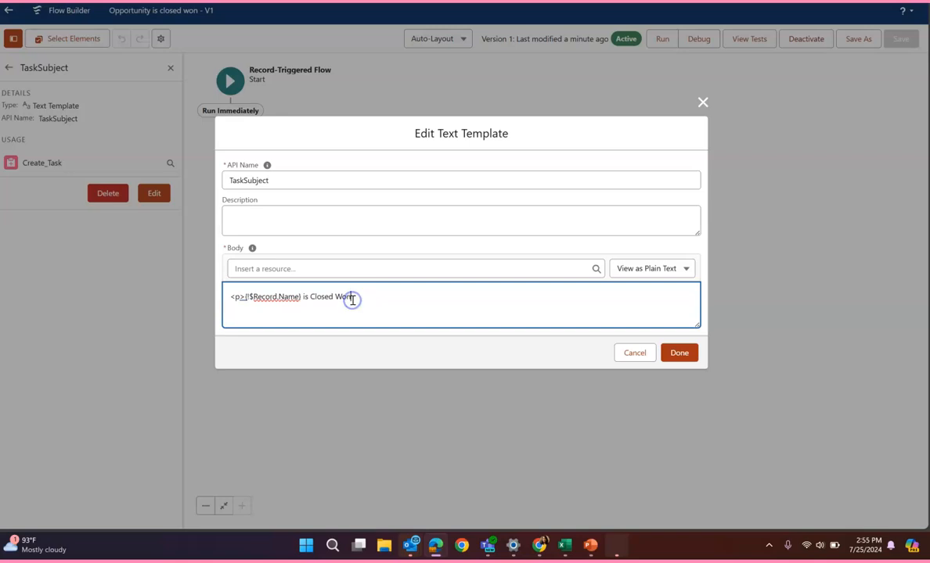
left_click_drag(245, 297, 229, 297)
key("BackSpace")
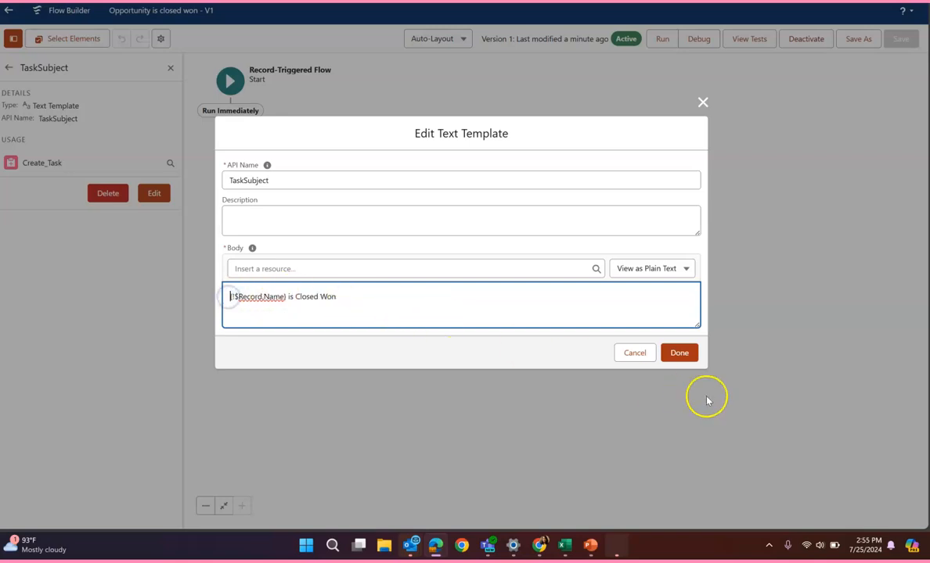
left_click(681, 356)
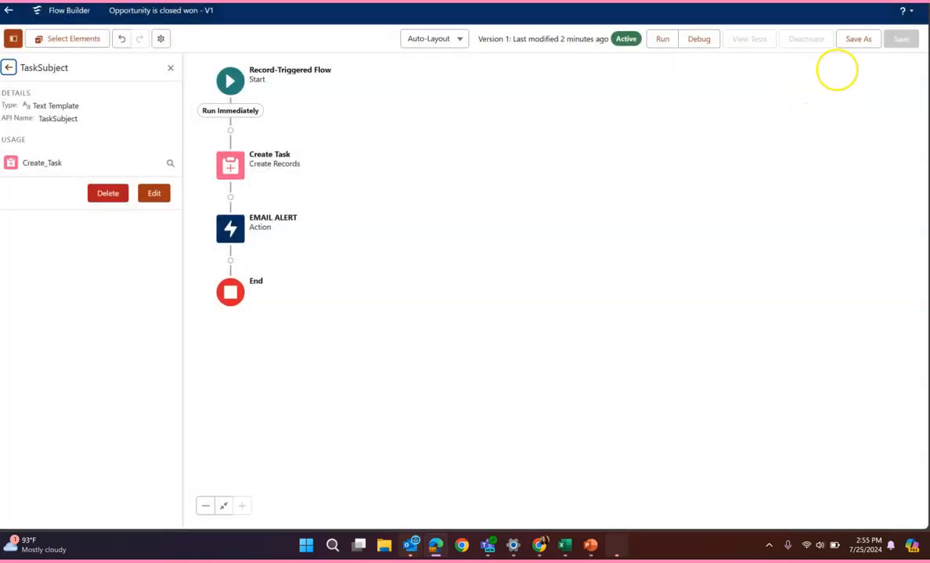
left_click(857, 39)
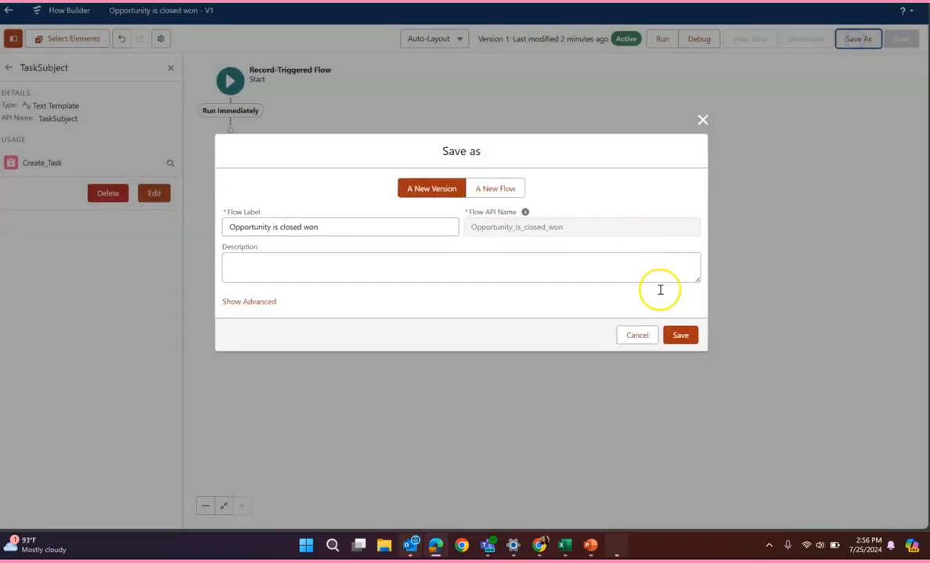
left_click(680, 335)
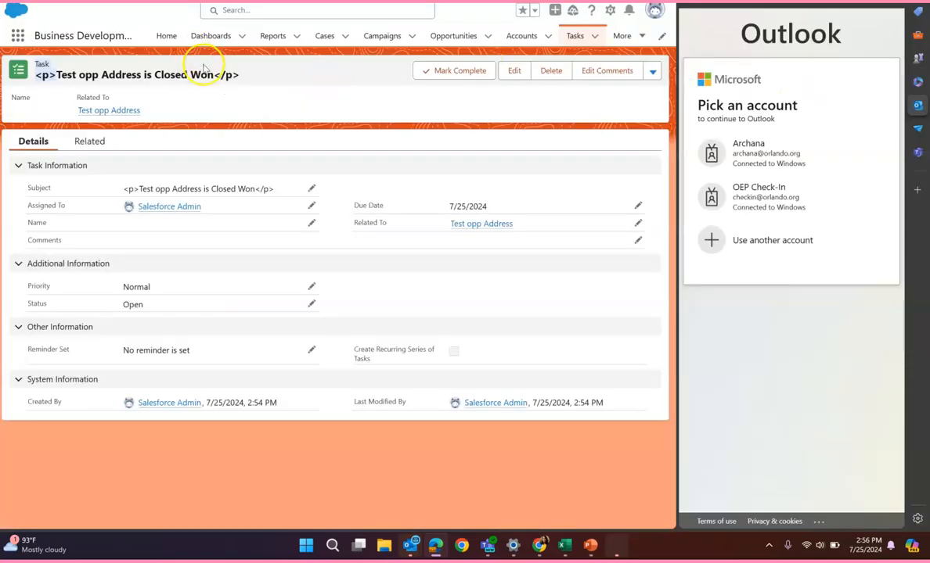
Return to the created task and review the paragraph tags in its subject
left_click(248, 80)
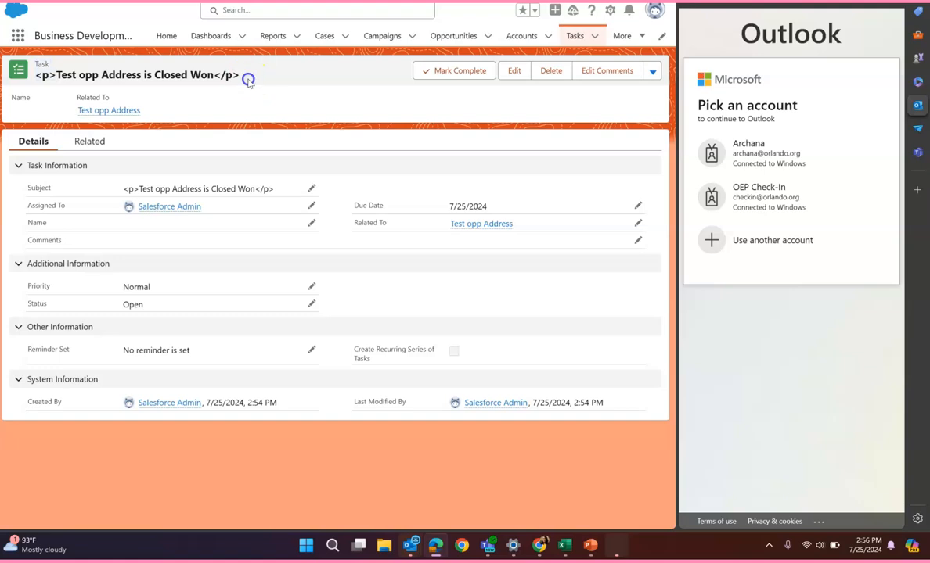
left_click_drag(219, 77, 215, 78)
left_click(313, 102)
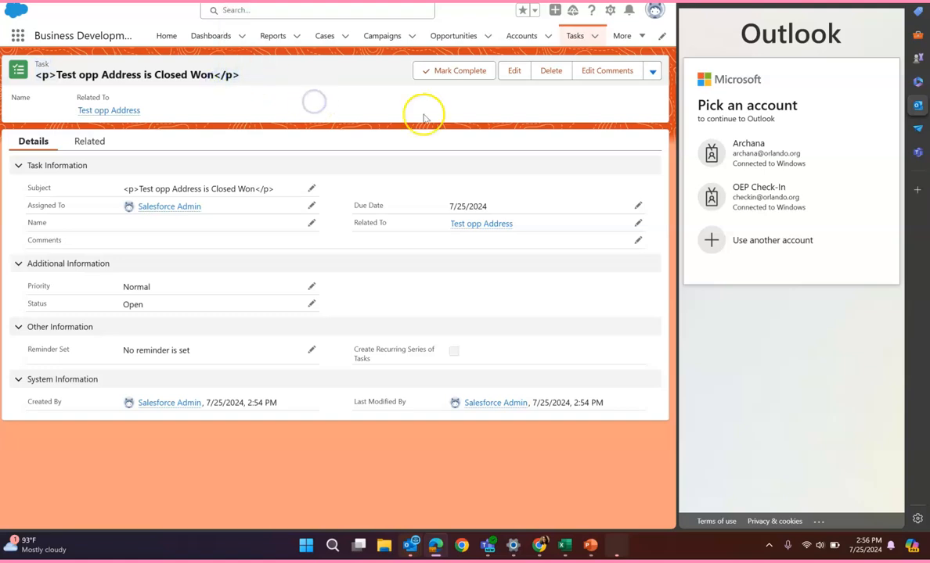